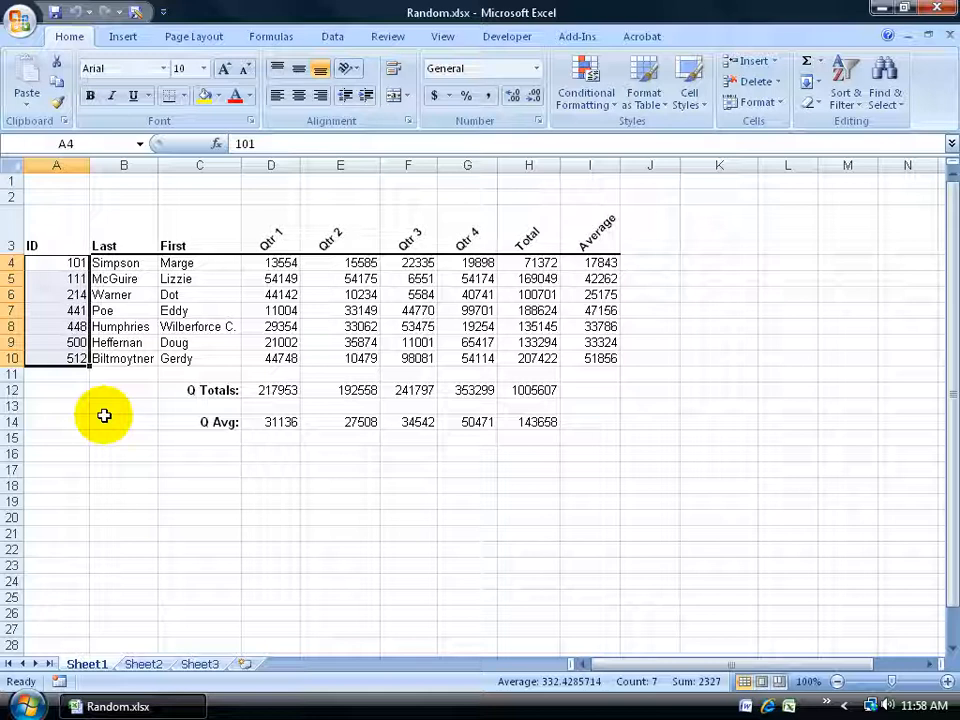
Enable the Analysis ToolPak add-in
{"action": "left_click", "coordinate": [333, 37]}
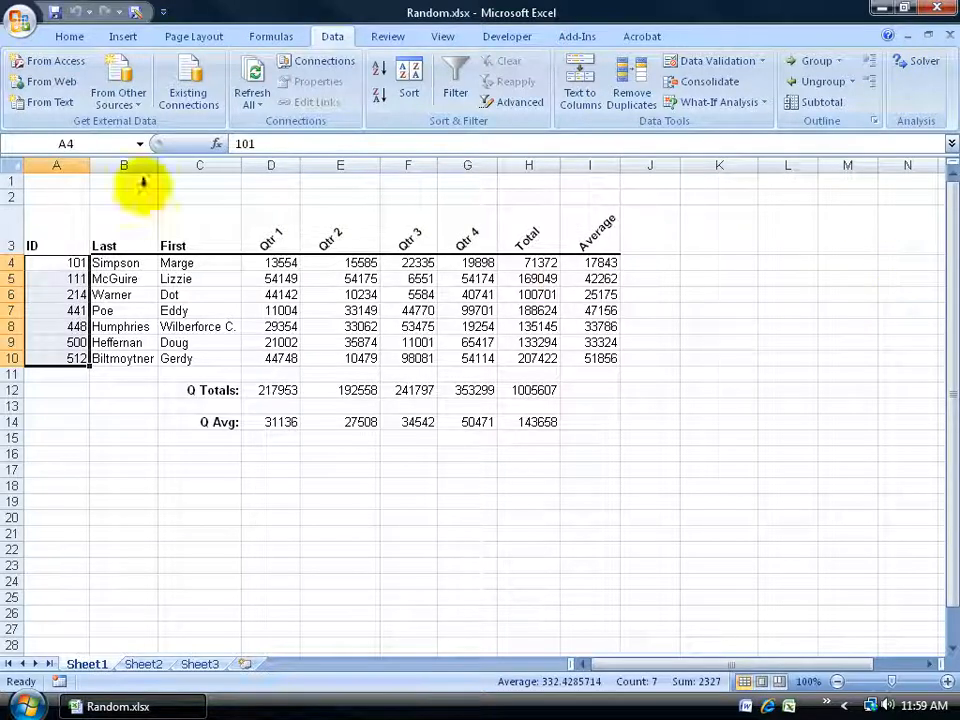
{"action": "left_click", "coordinate": [19, 22]}
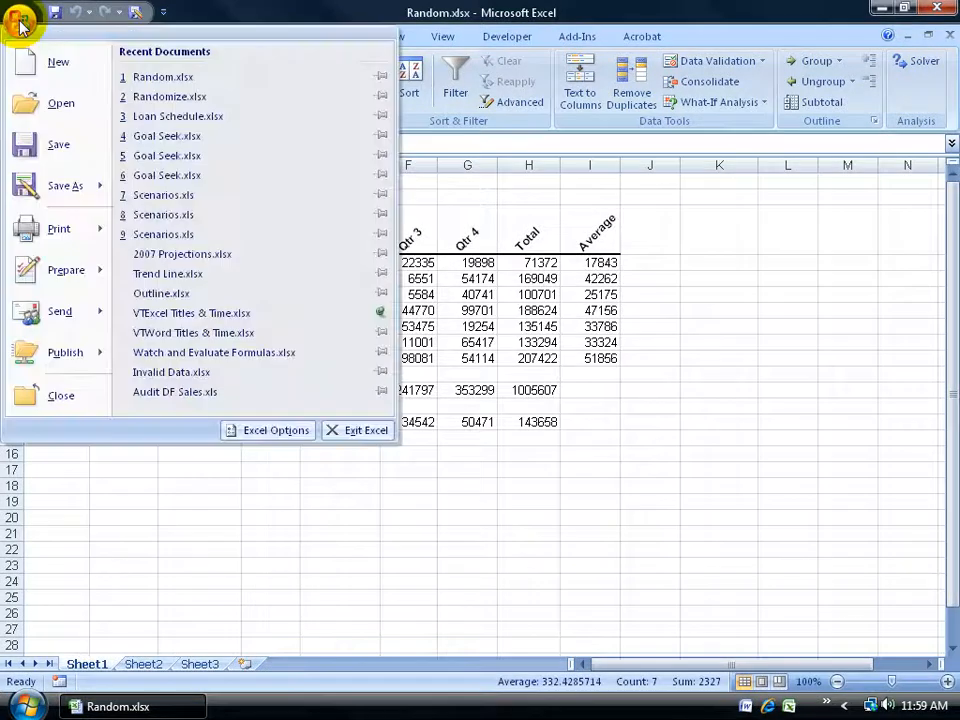
{"action": "left_click", "coordinate": [268, 430]}
{"action": "left_click", "coordinate": [165, 241]}
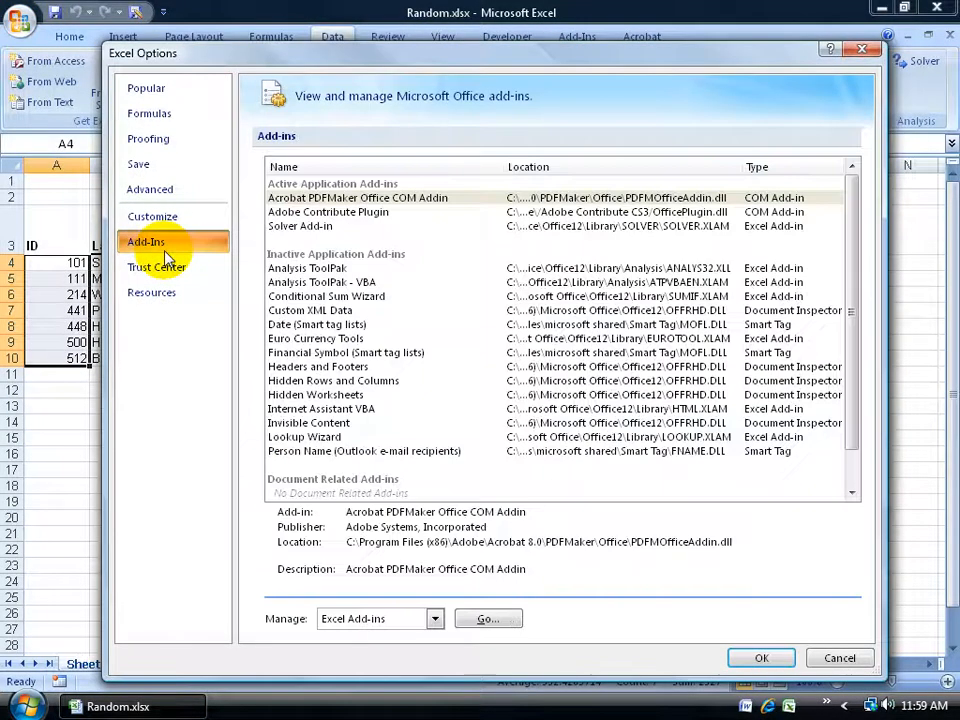
{"action": "left_click", "coordinate": [487, 621]}
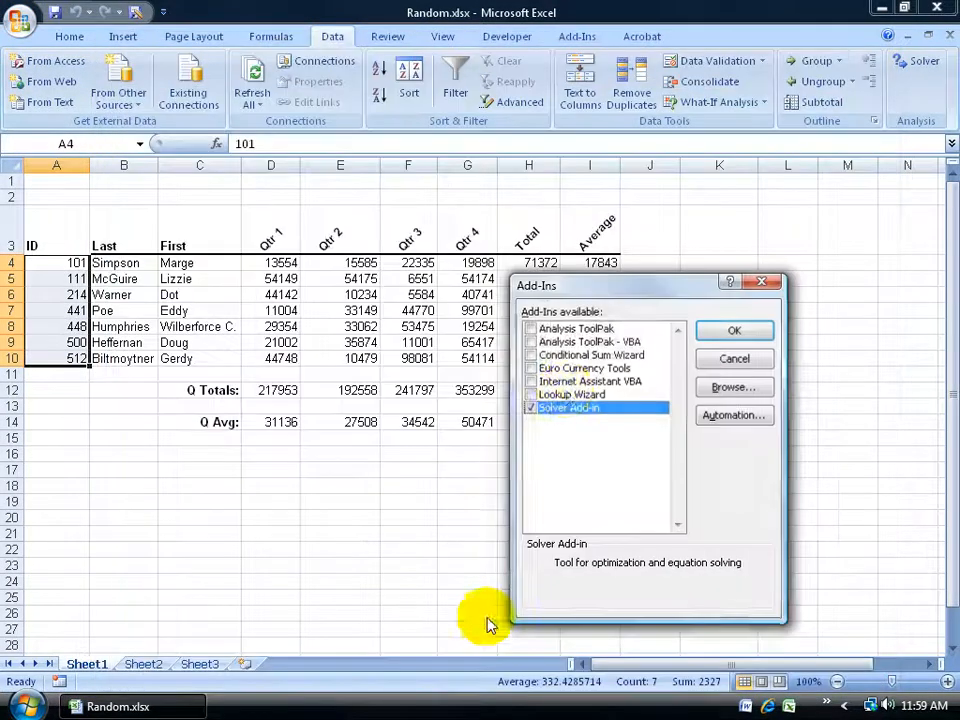
{"action": "left_click", "coordinate": [532, 329]}
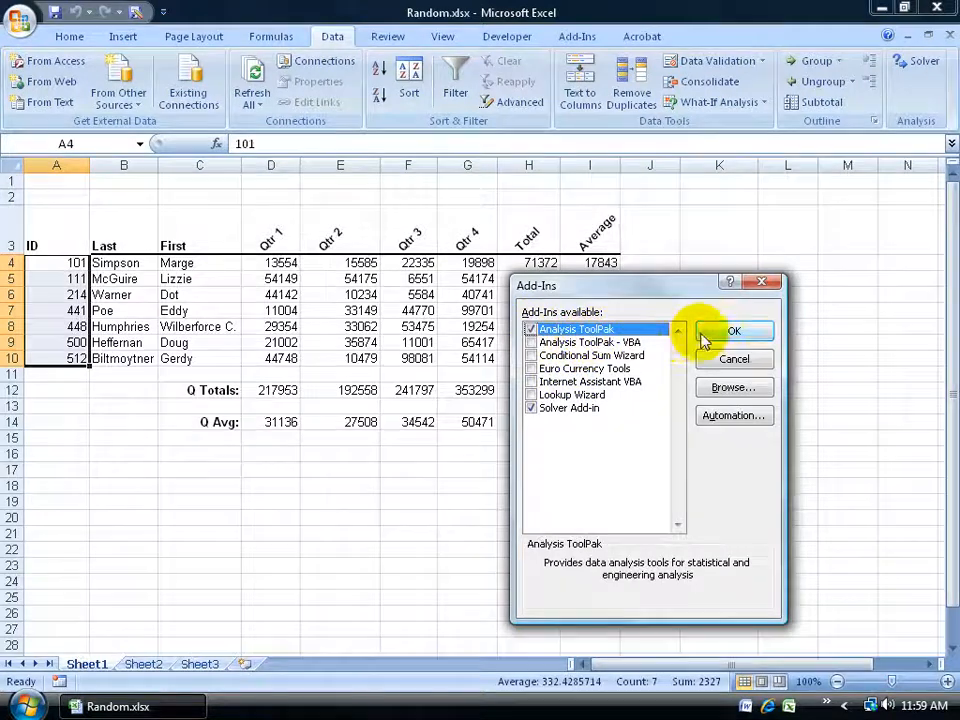
{"action": "left_click", "coordinate": [733, 331]}
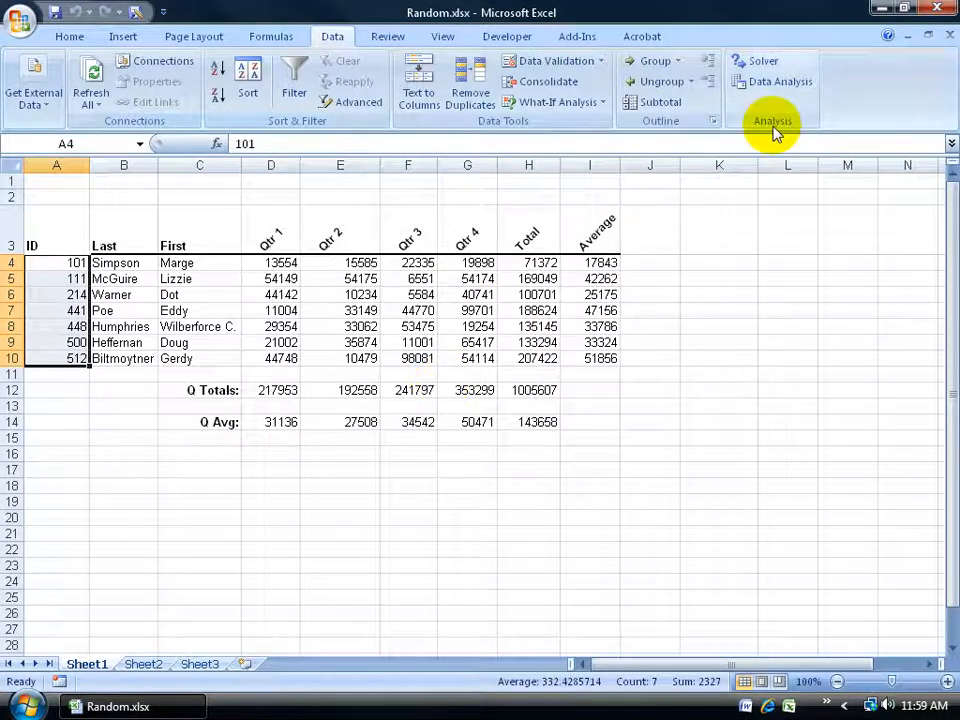
Start the Sampling data analysis tool and set its input range to the ID numbers in A4:A10
{"action": "left_click", "coordinate": [788, 88]}
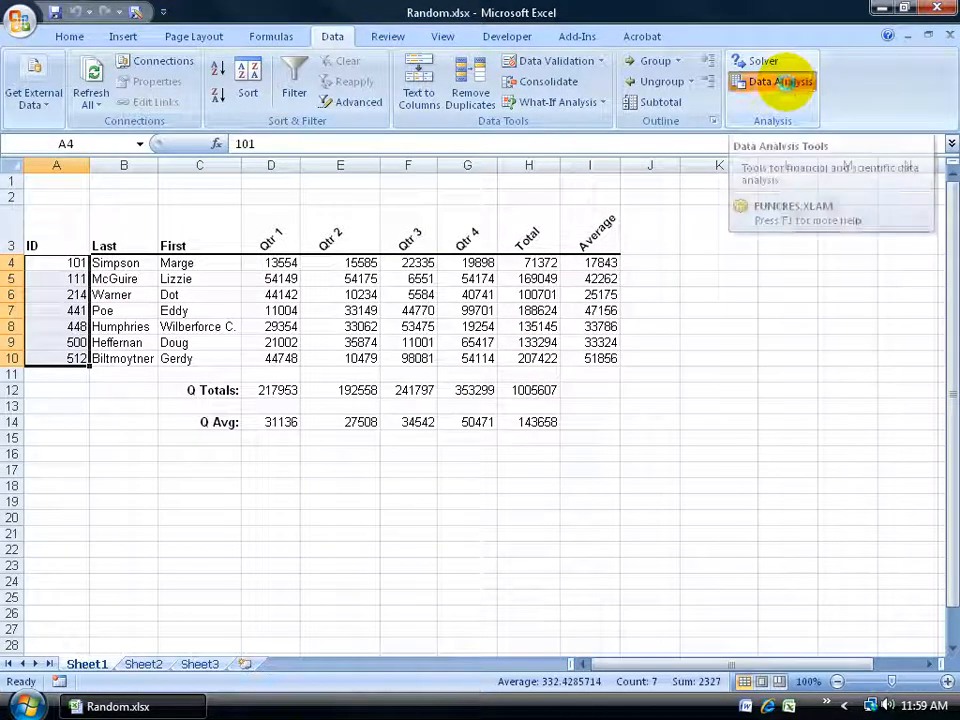
{"action": "left_click_drag", "start_coordinate": [737, 450], "coordinate": [686, 484]}
{"action": "left_click", "coordinate": [700, 508]}
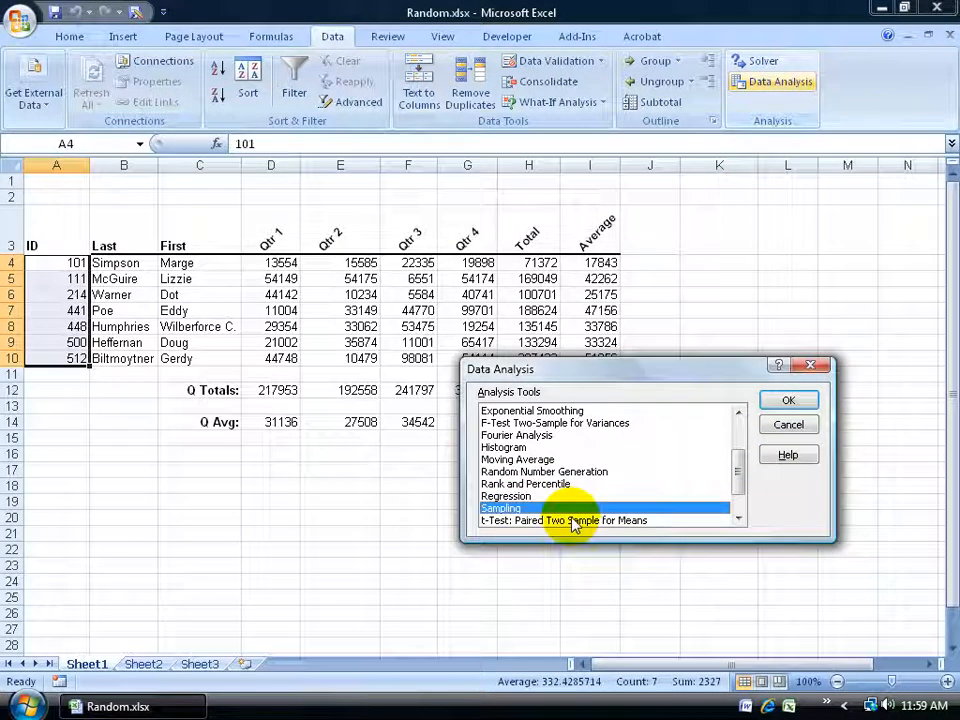
{"action": "double_click", "coordinate": [497, 509]}
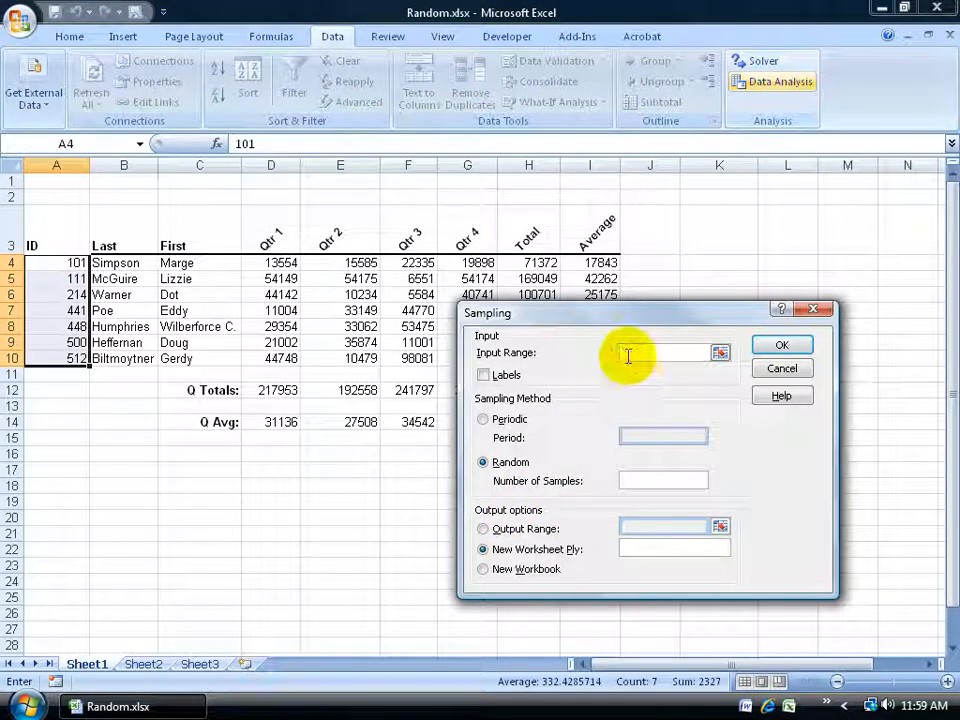
{"action": "left_click_drag", "start_coordinate": [70, 262], "coordinate": [64, 358]}
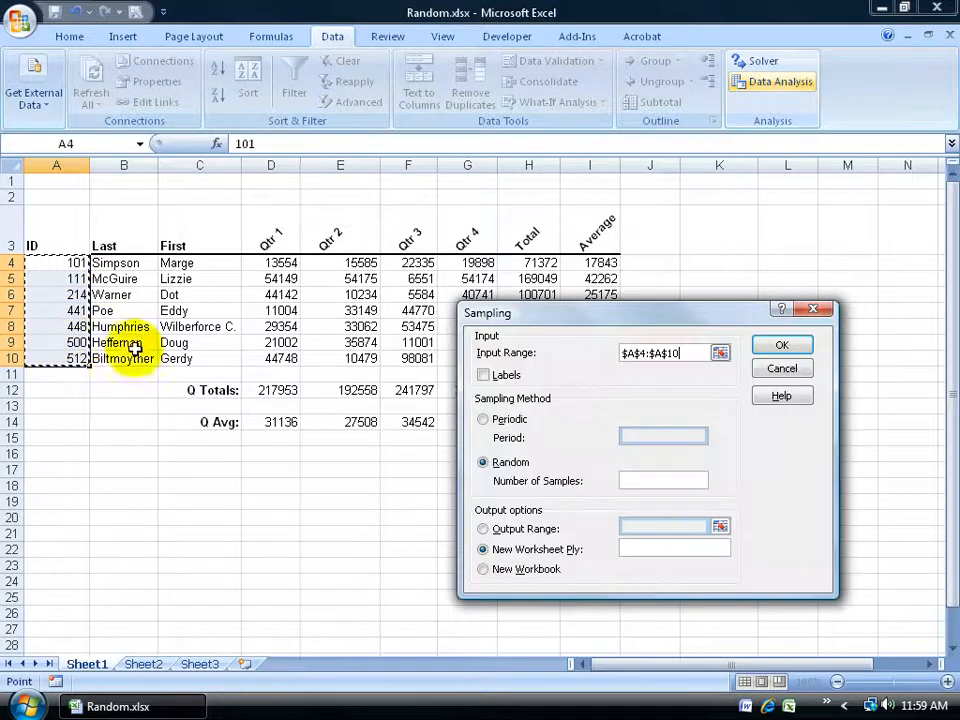
{"action": "left_click", "coordinate": [720, 352]}
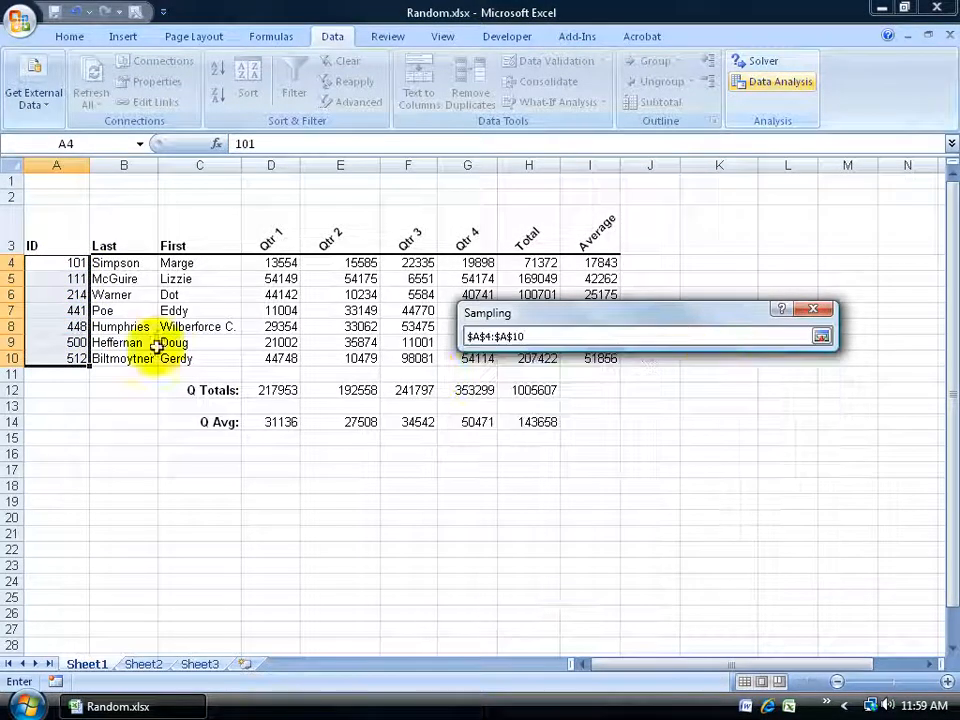
{"action": "left_click_drag", "start_coordinate": [60, 256], "coordinate": [47, 358]}
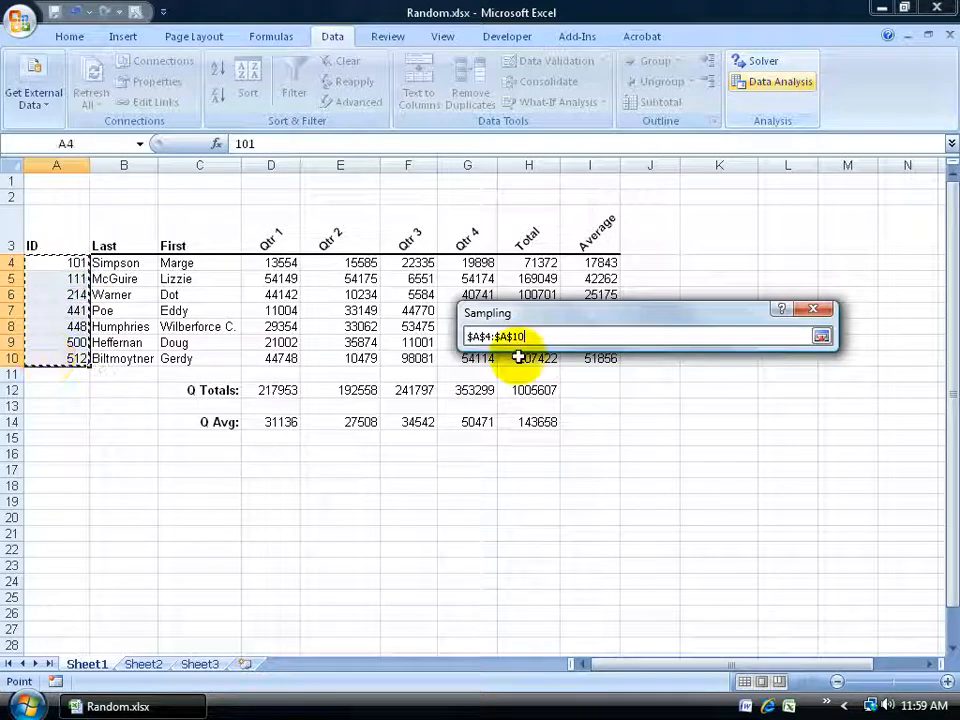
{"action": "left_click", "coordinate": [821, 336]}
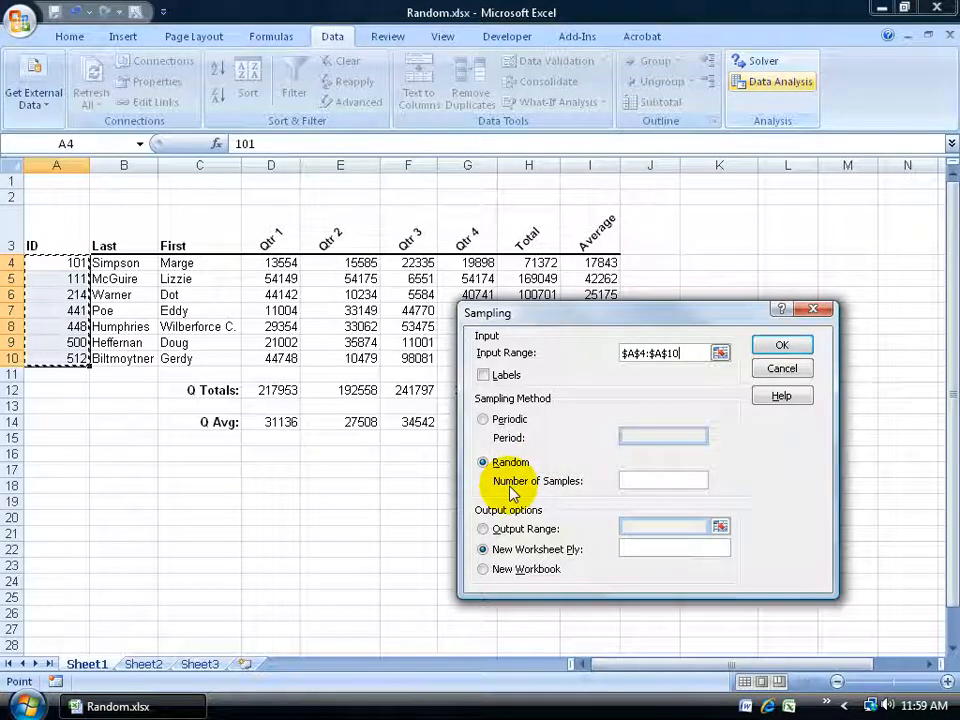
Set the number of random samples to 2 and generate the sample on a new worksheet
{"action": "left_click", "coordinate": [645, 481]}
{"action": "type", "text": "2"}
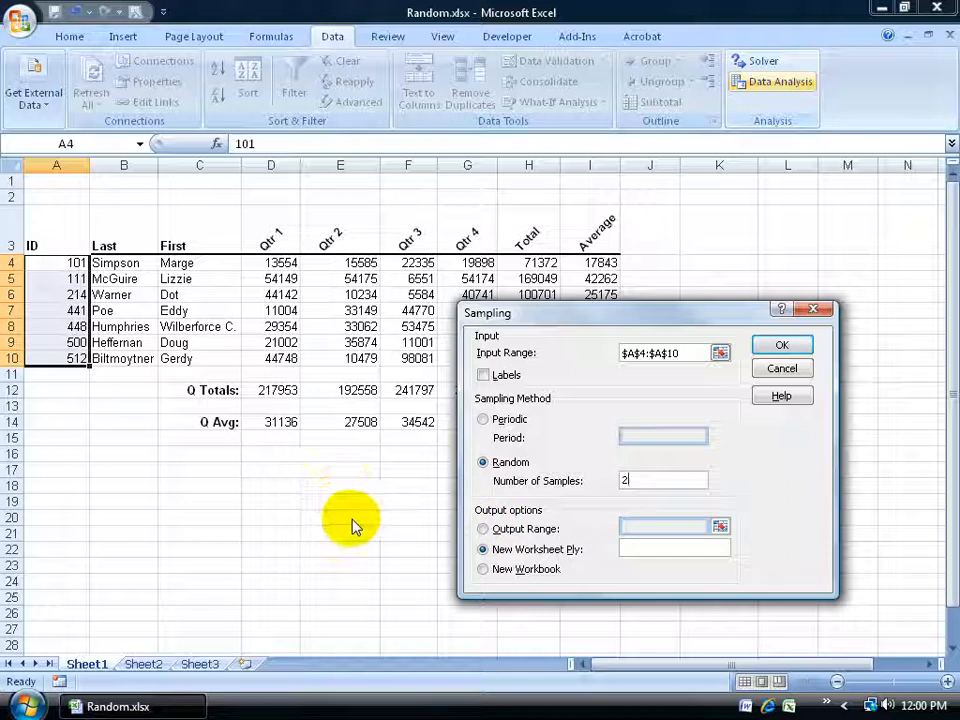
{"action": "left_click", "coordinate": [772, 345]}
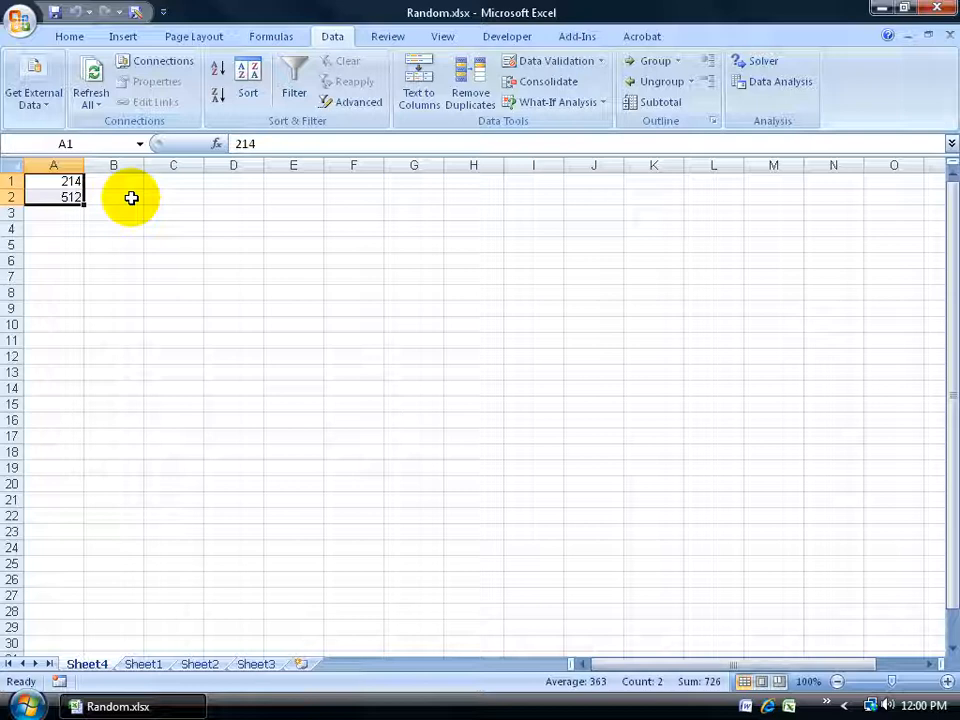
Insert a VLOOKUP function in cell B1 of the sample sheet with A1 as the lookup value
{"action": "key", "text": "Right"}
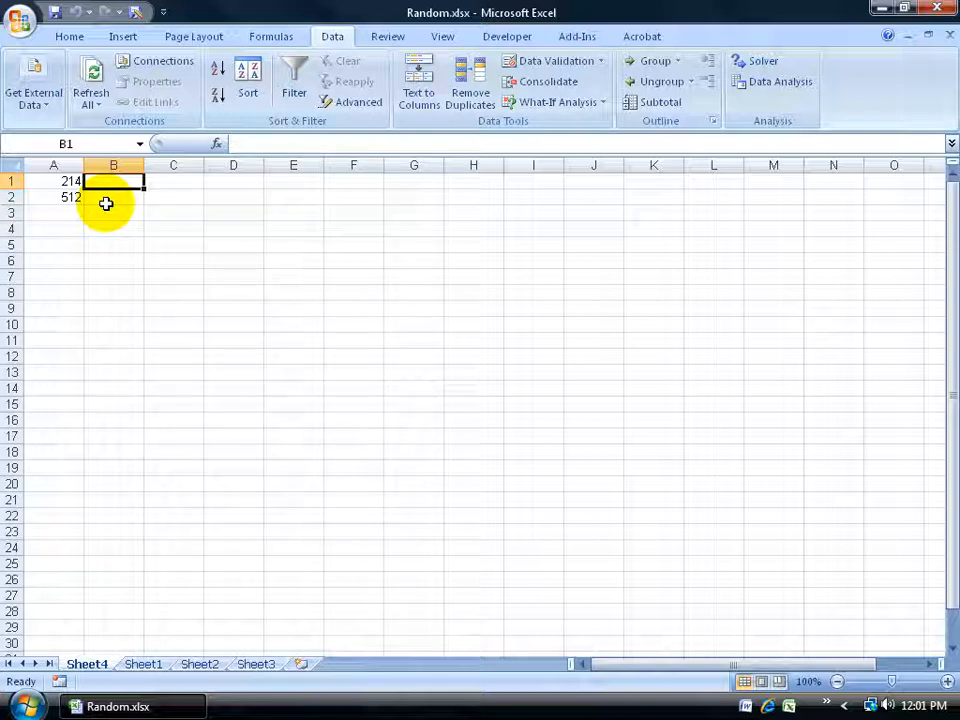
{"action": "left_click", "coordinate": [216, 144]}
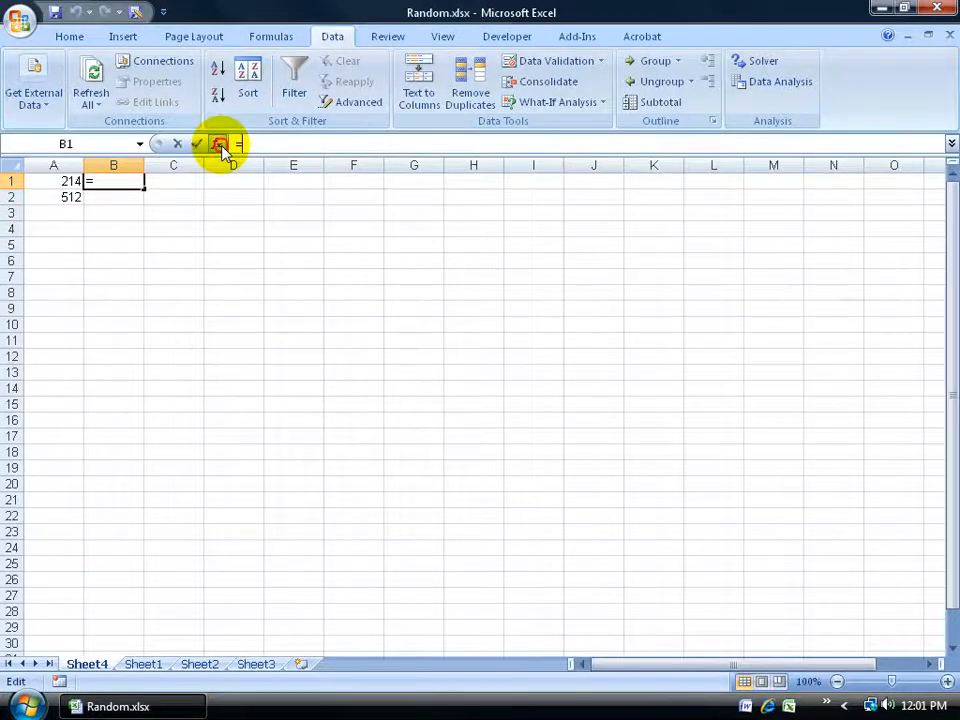
{"action": "type", "text": "vlo"}
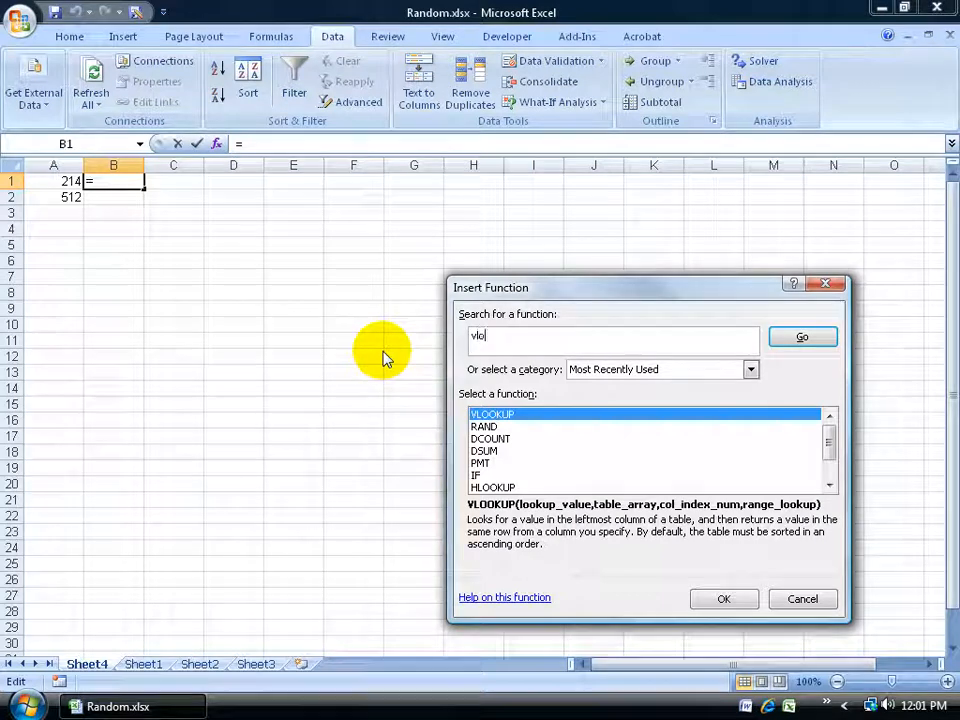
{"action": "type", "text": "okup"}
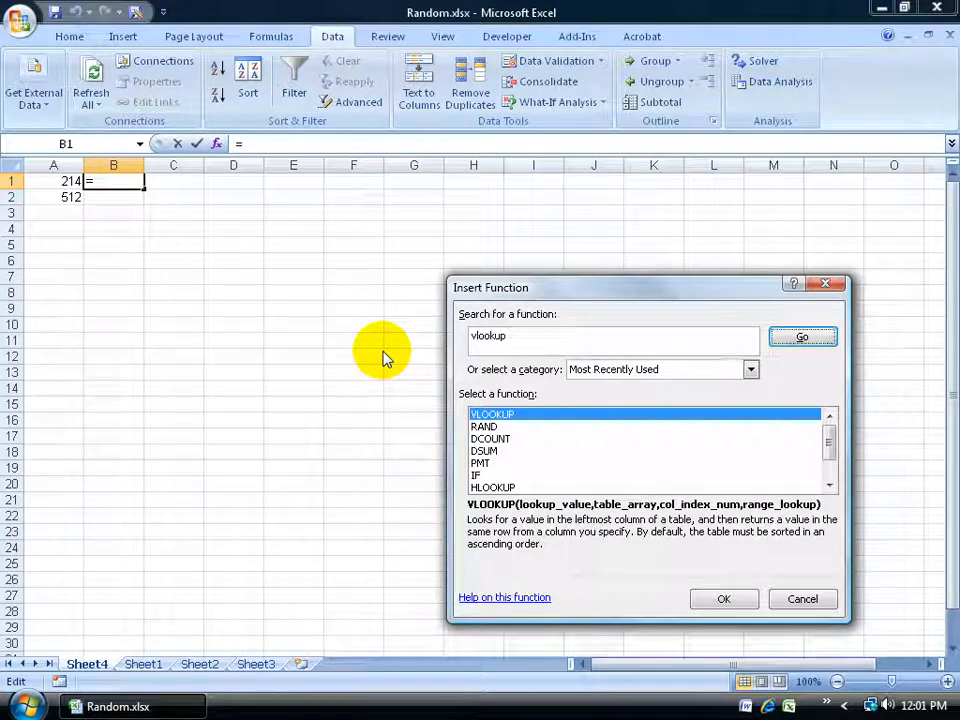
{"action": "key", "text": "Return"}
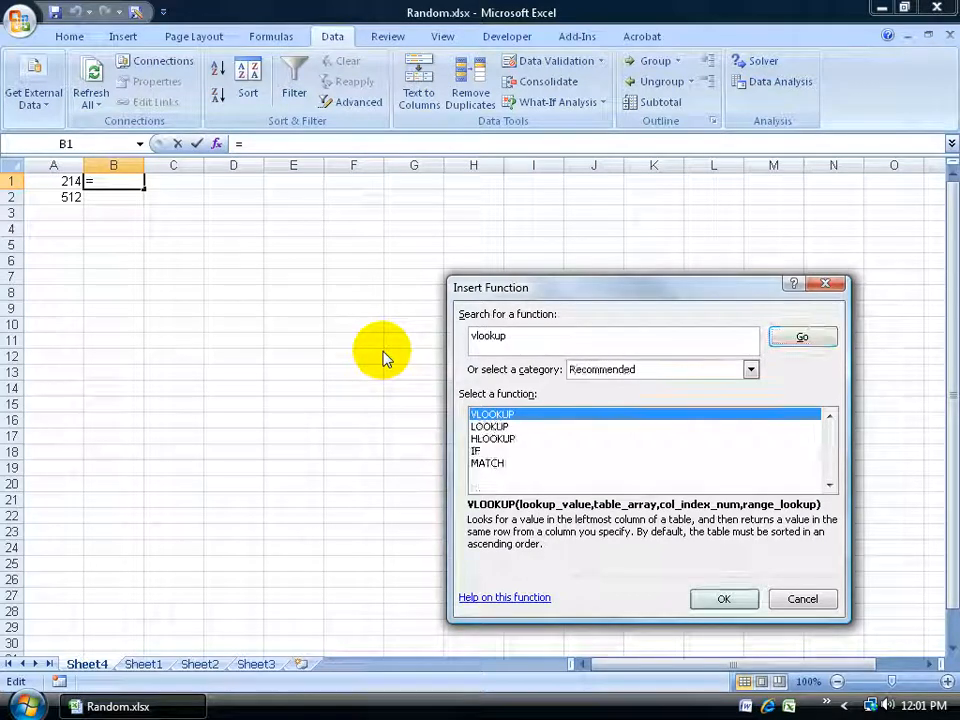
{"action": "left_click", "coordinate": [706, 614]}
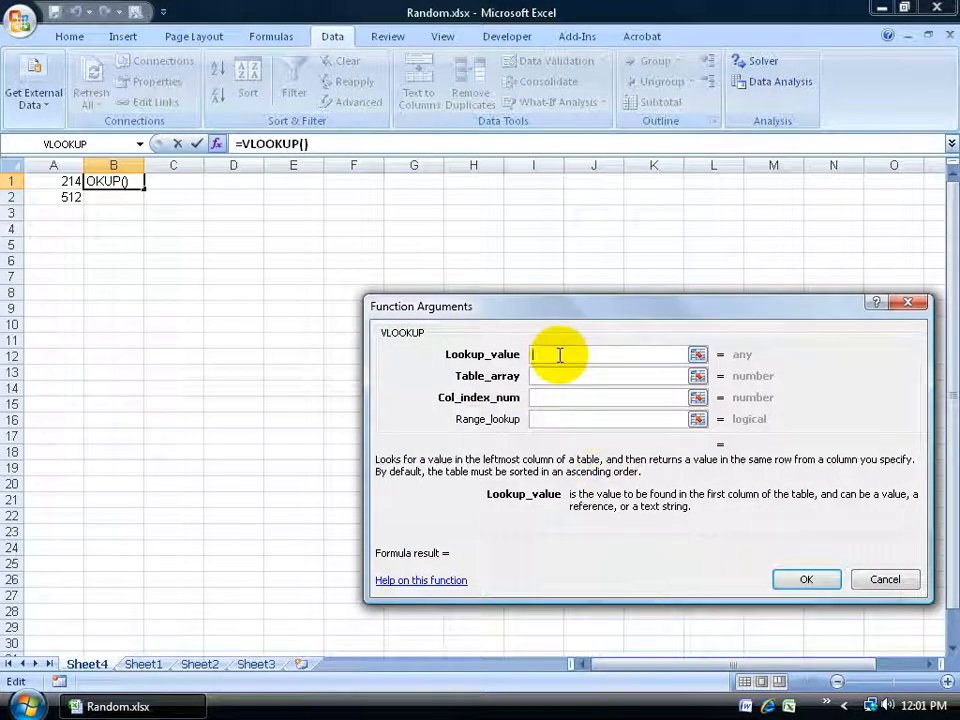
{"action": "left_click", "coordinate": [64, 181]}
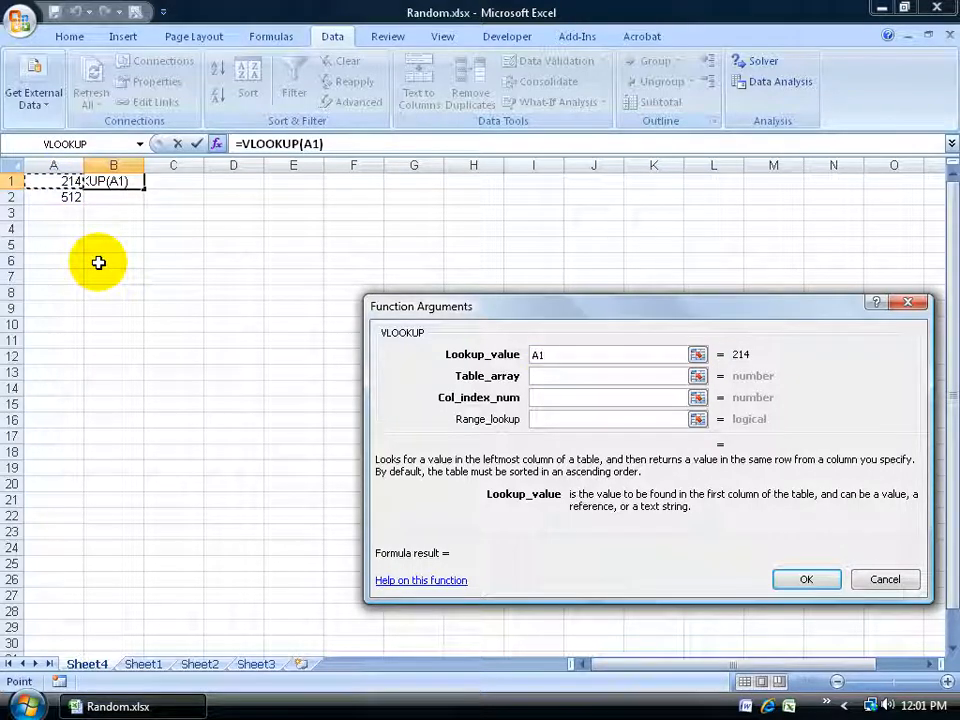
Set the VLOOKUP table array to the ID, Last and First columns, Sheet1!A4:C10
{"action": "left_click", "coordinate": [540, 376]}
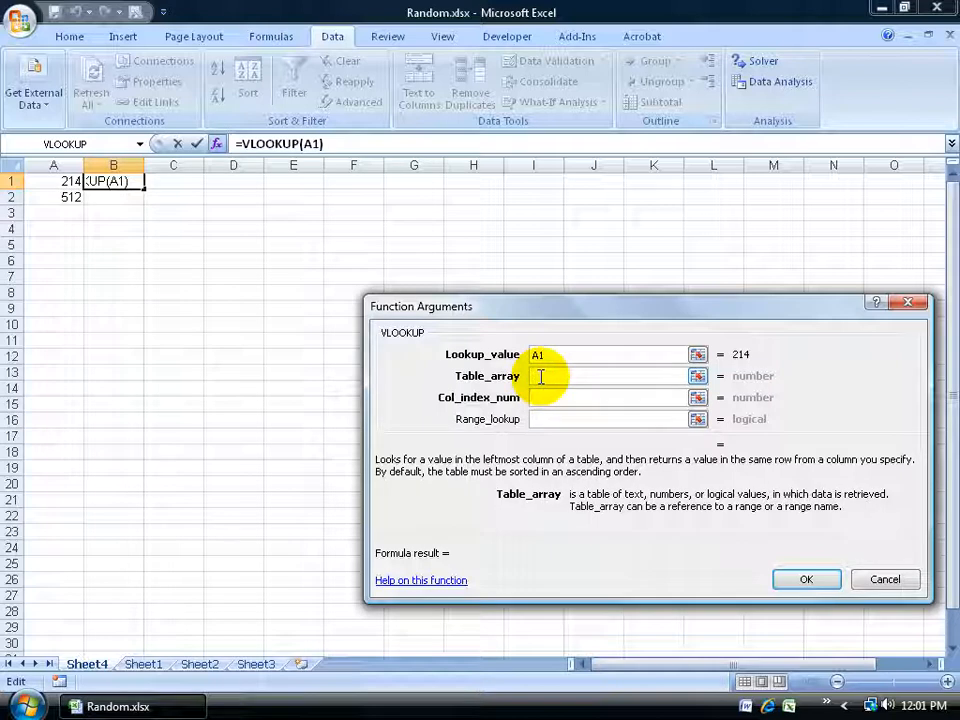
{"action": "left_click", "coordinate": [697, 376]}
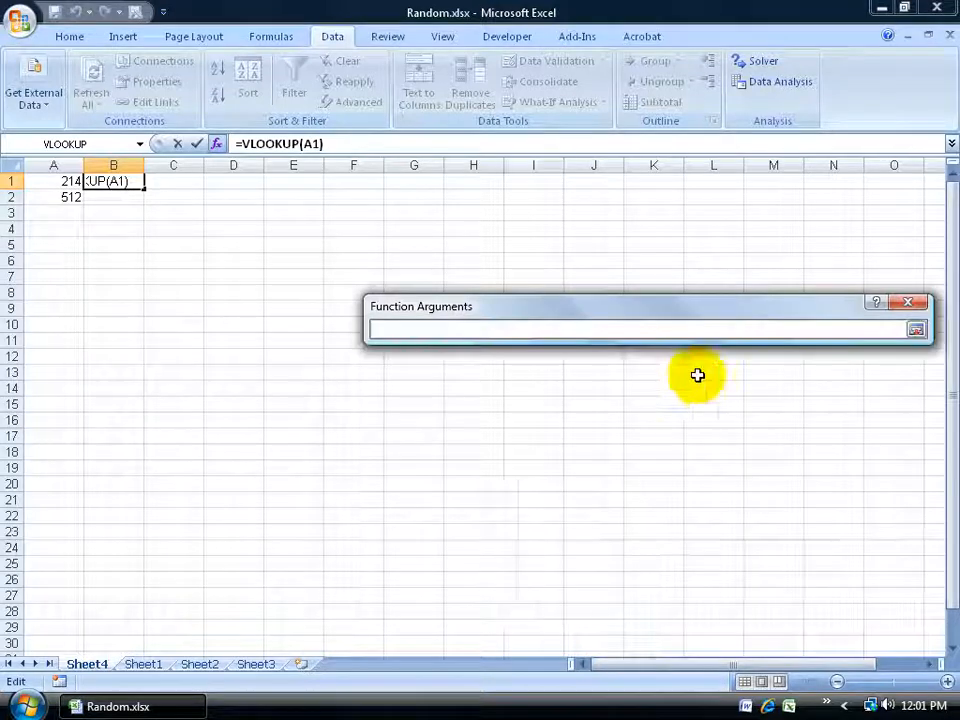
{"action": "left_click", "coordinate": [146, 665]}
{"action": "left_click_drag", "start_coordinate": [75, 268], "coordinate": [270, 358]}
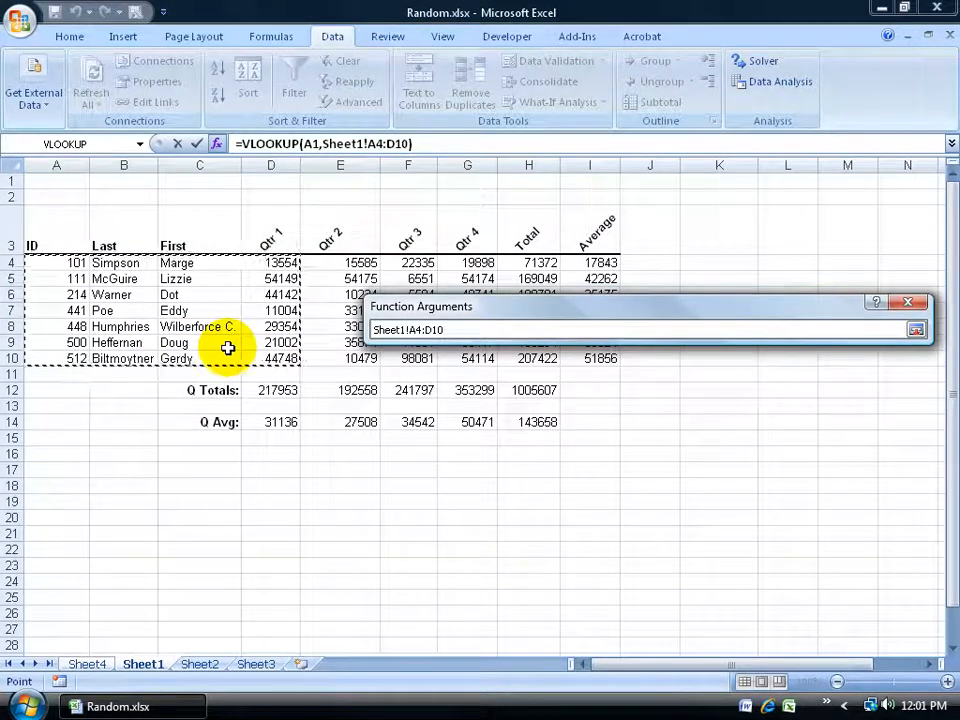
{"action": "left_click_drag", "start_coordinate": [82, 268], "coordinate": [118, 360]}
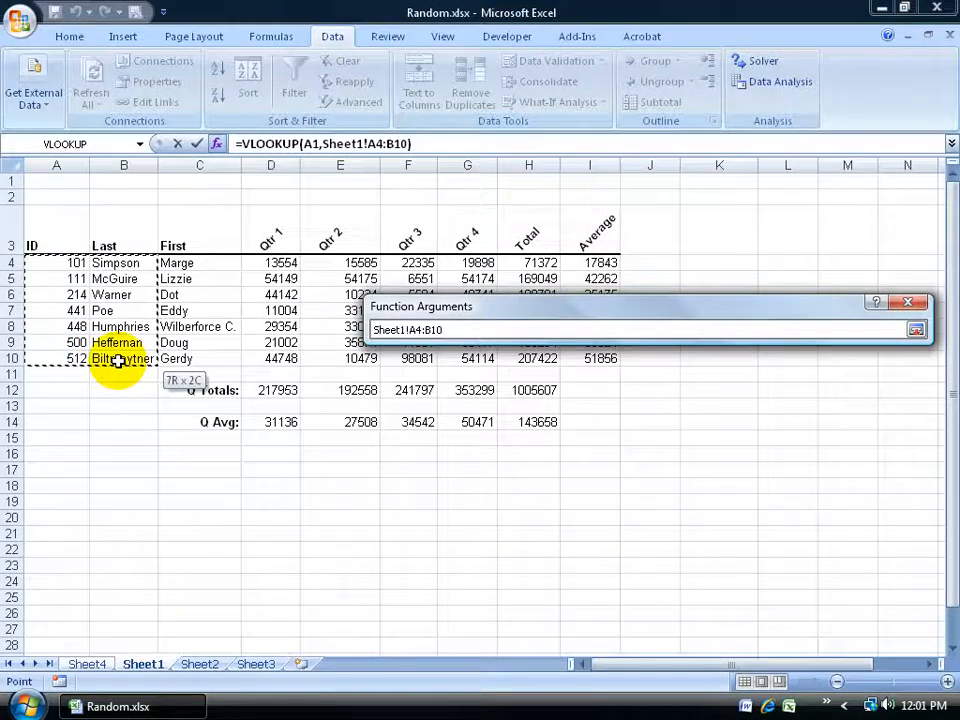
{"action": "left_click_drag", "start_coordinate": [118, 360], "coordinate": [201, 363]}
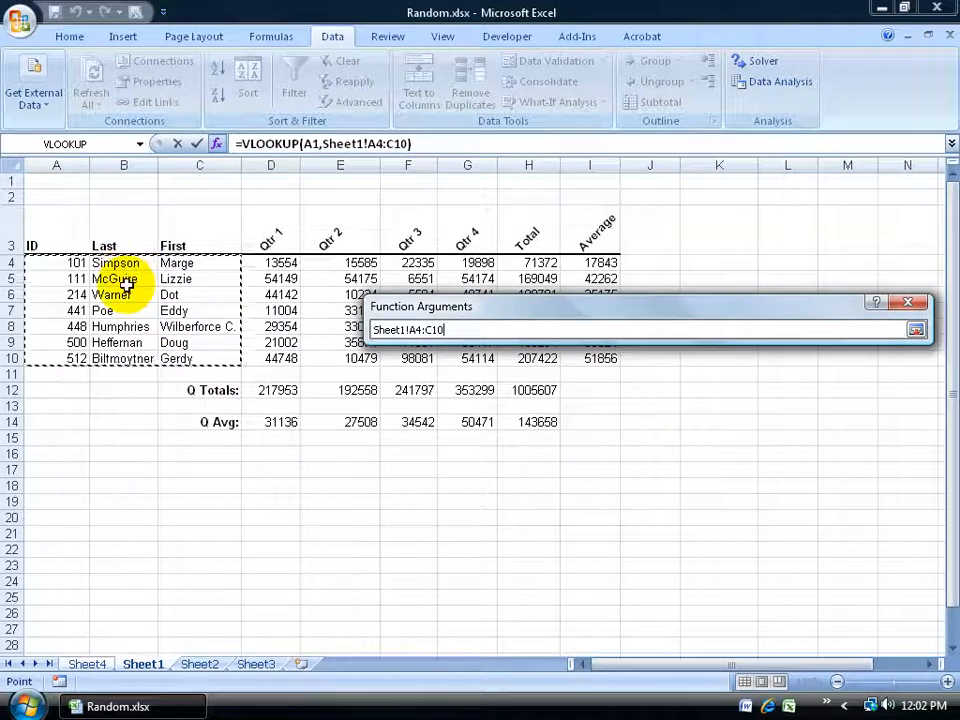
{"action": "left_click", "coordinate": [916, 329]}
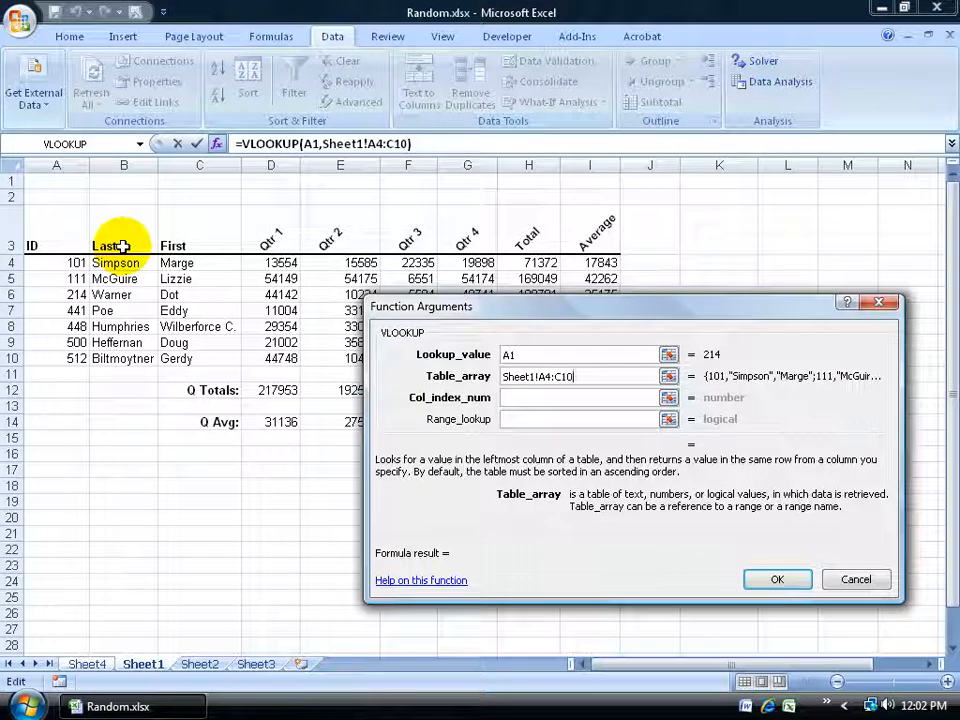
Set the VLOOKUP column index number to 2 and complete the formula
{"action": "left_click", "coordinate": [511, 396]}
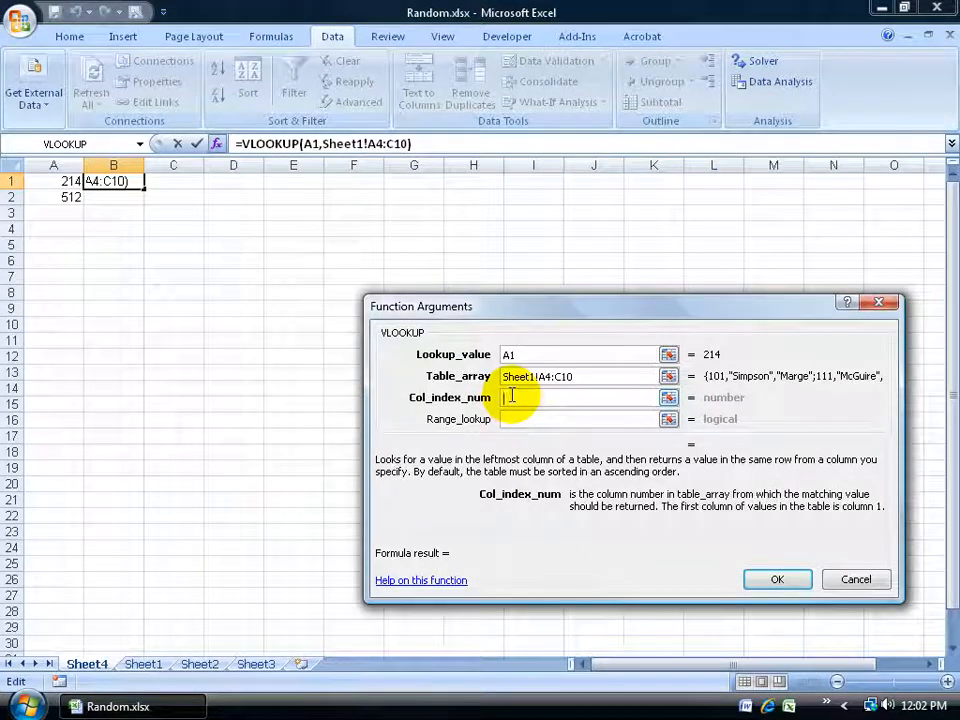
{"action": "type", "text": "2"}
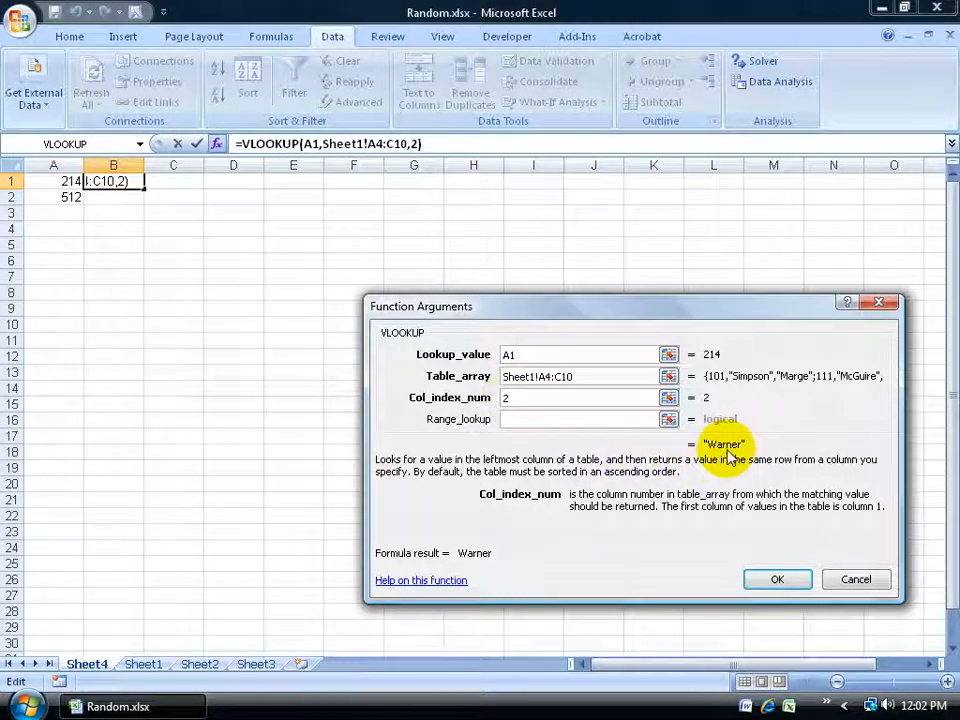
{"action": "left_click", "coordinate": [777, 579]}
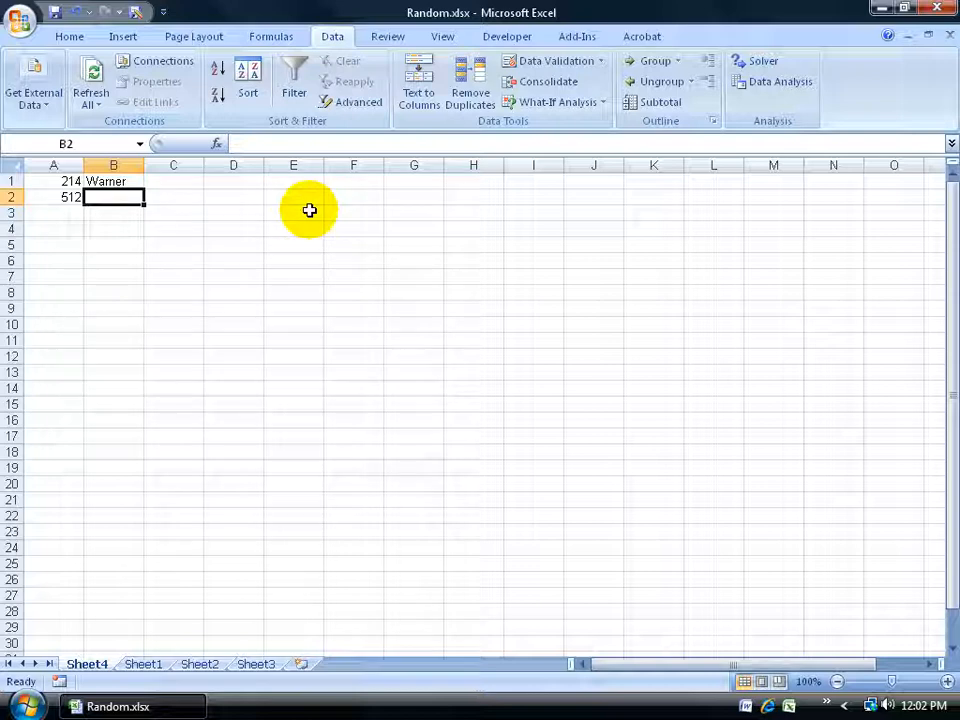
Review the VLOOKUP formula in B1 and fill it down to B2
{"action": "left_click", "coordinate": [117, 183]}
{"action": "left_click", "coordinate": [119, 194]}
{"action": "left_click", "coordinate": [120, 182]}
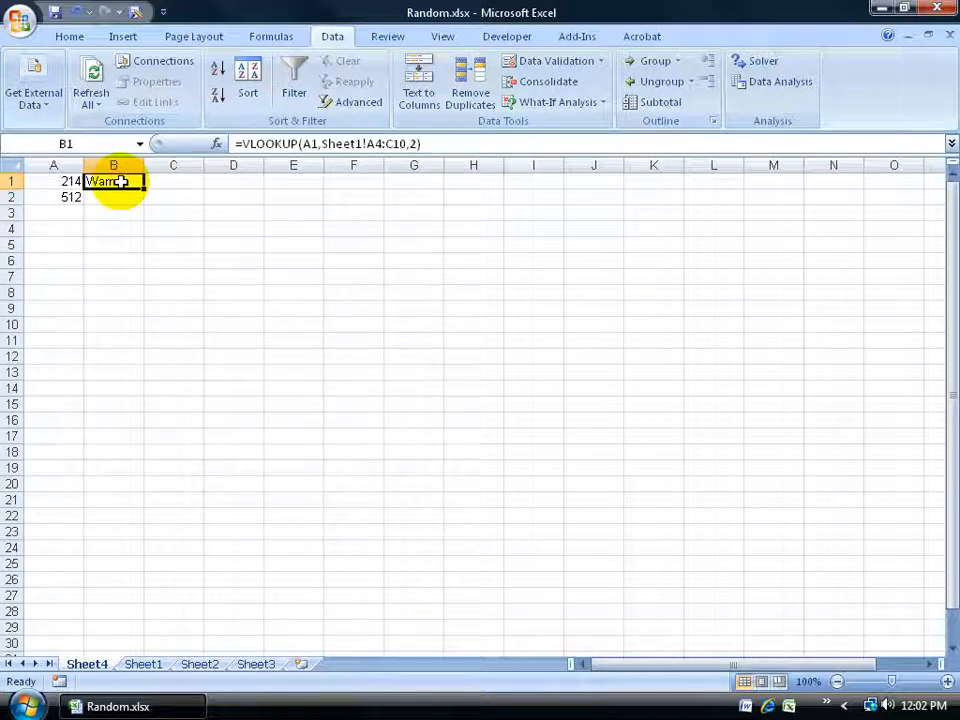
{"action": "left_click", "coordinate": [367, 143]}
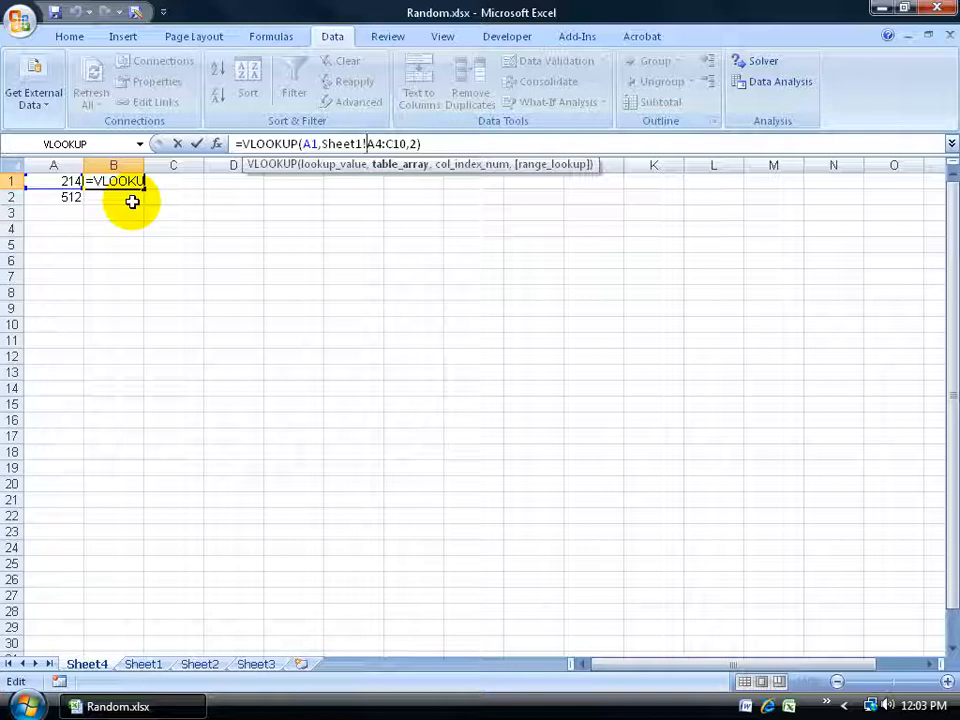
{"action": "key", "text": "ctrl+Return"}
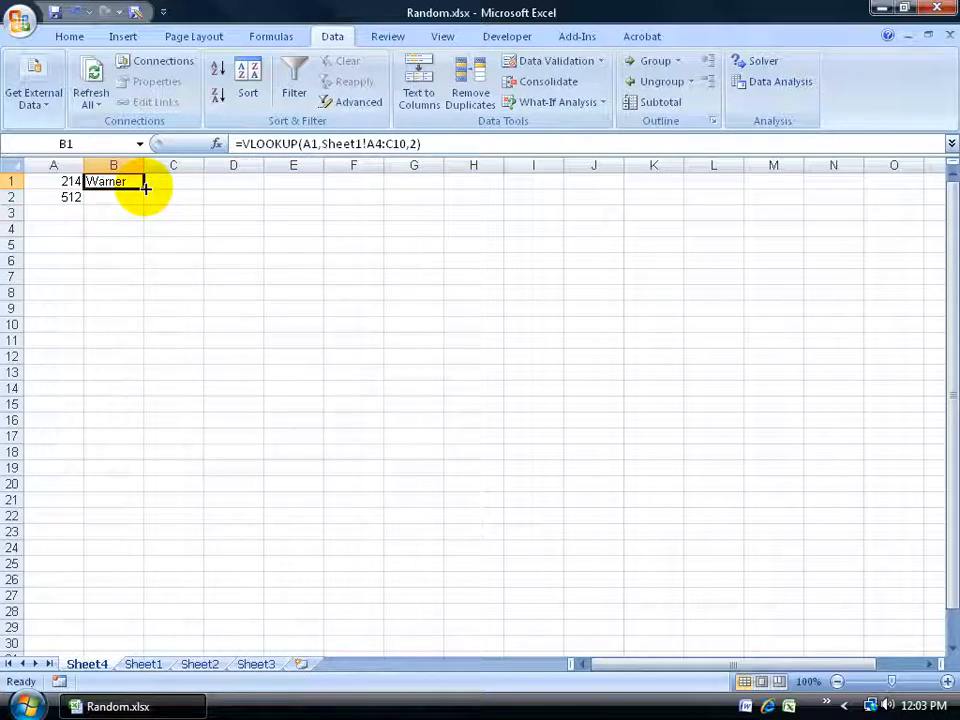
{"action": "left_click_drag", "start_coordinate": [145, 189], "coordinate": [142, 202]}
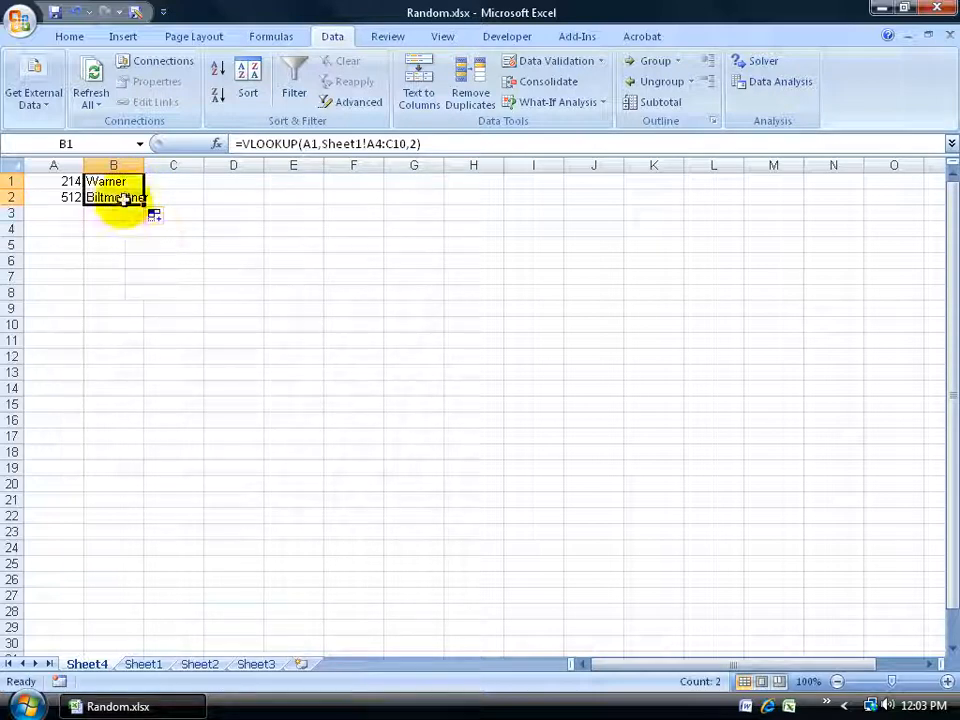
Compare the VLOOKUP table ranges in the formulas of B1 and B2
{"action": "left_click", "coordinate": [121, 199]}
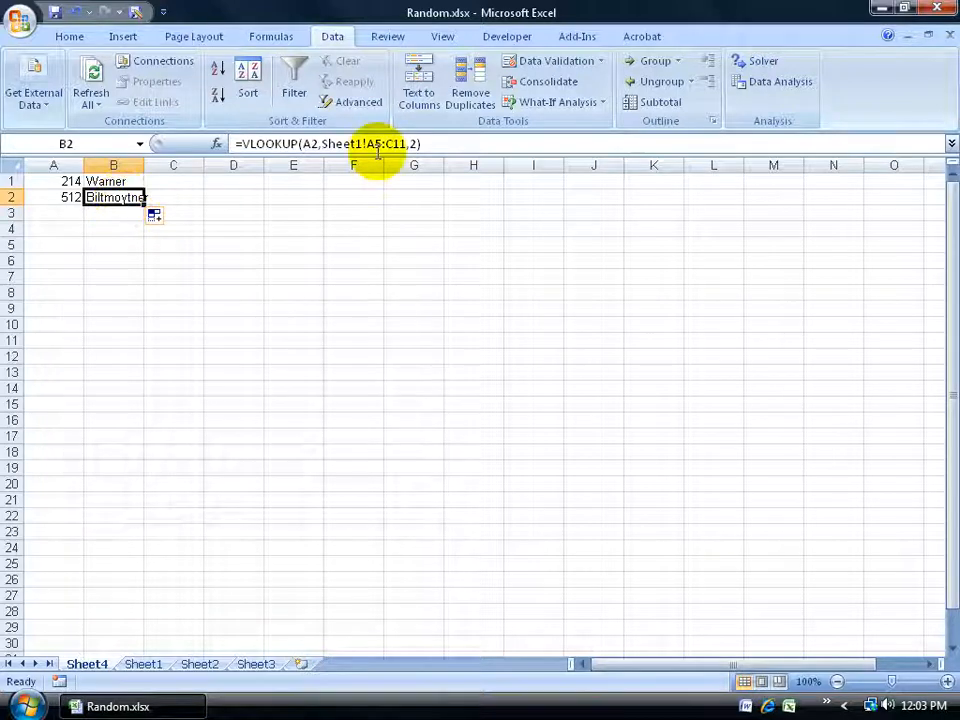
{"action": "left_click", "coordinate": [124, 181]}
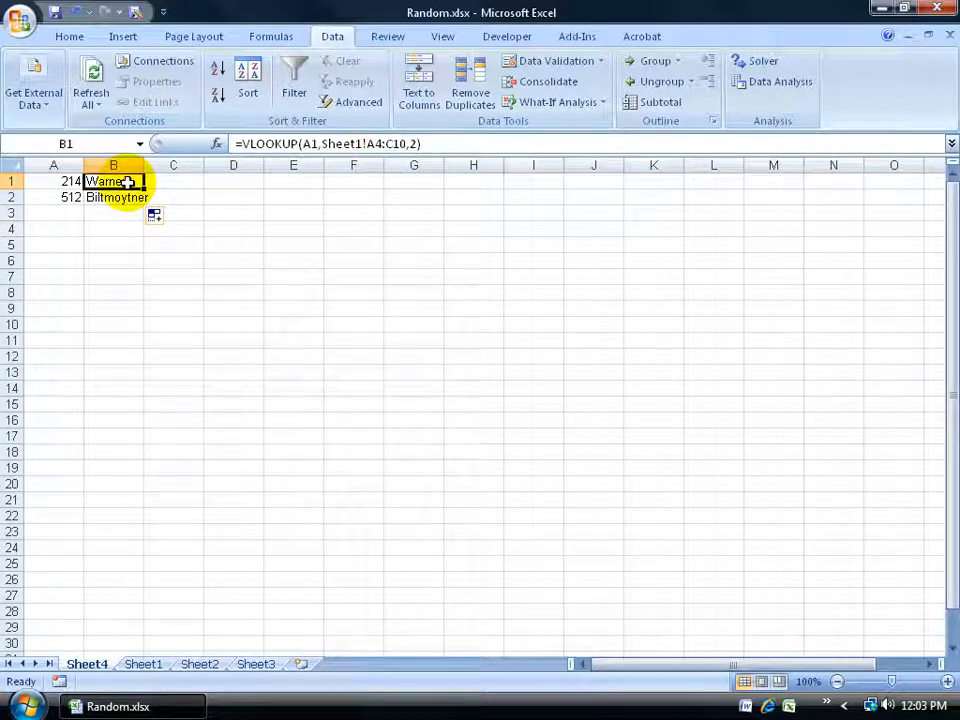
{"action": "left_click", "coordinate": [122, 197]}
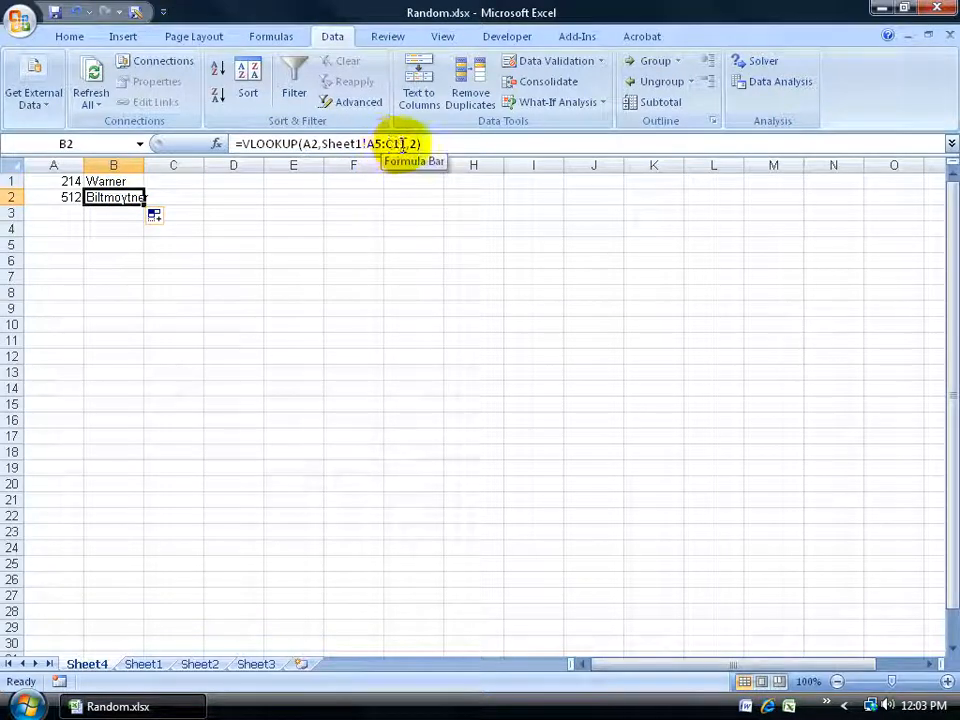
Make the table array in B1's VLOOKUP formula absolute, as Sheet1!$A$4:$C$10
{"action": "left_click", "coordinate": [122, 181]}
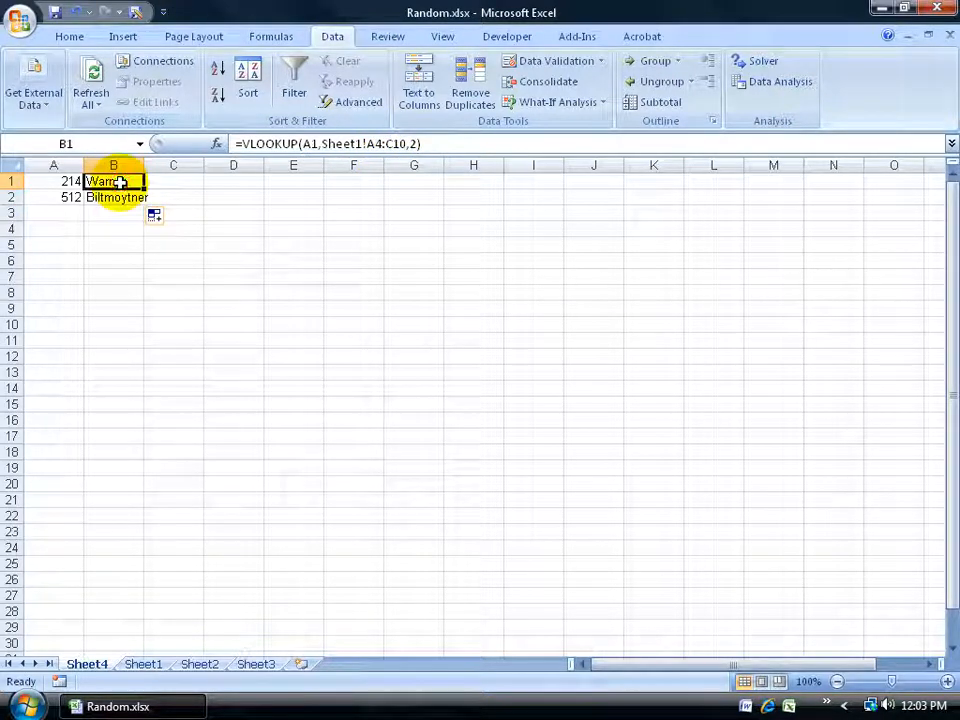
{"action": "left_click", "coordinate": [370, 143]}
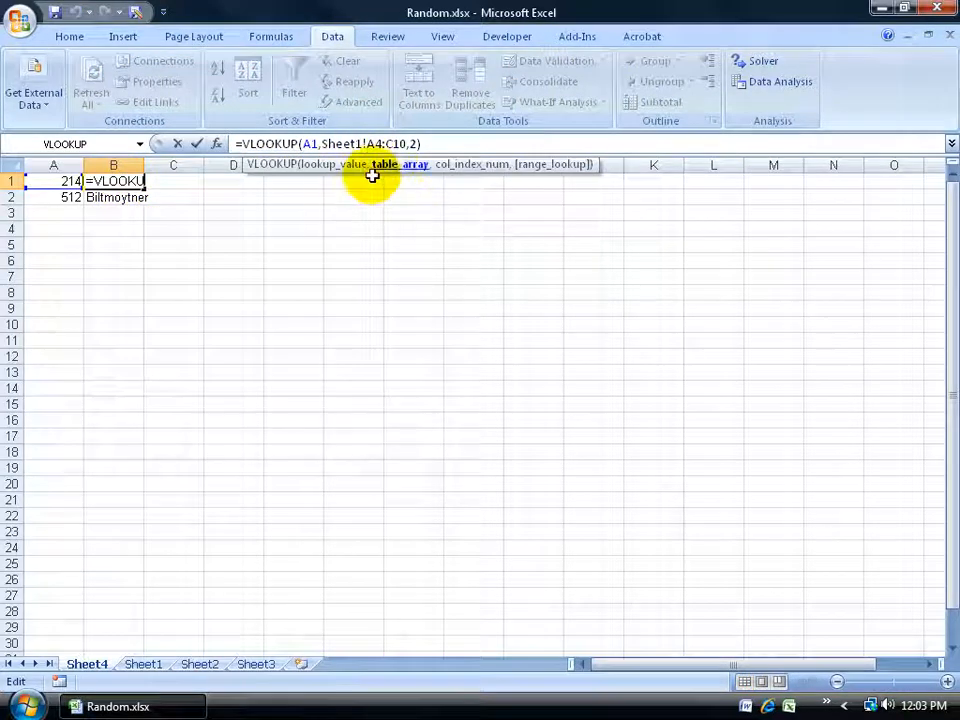
{"action": "key", "text": "F4"}
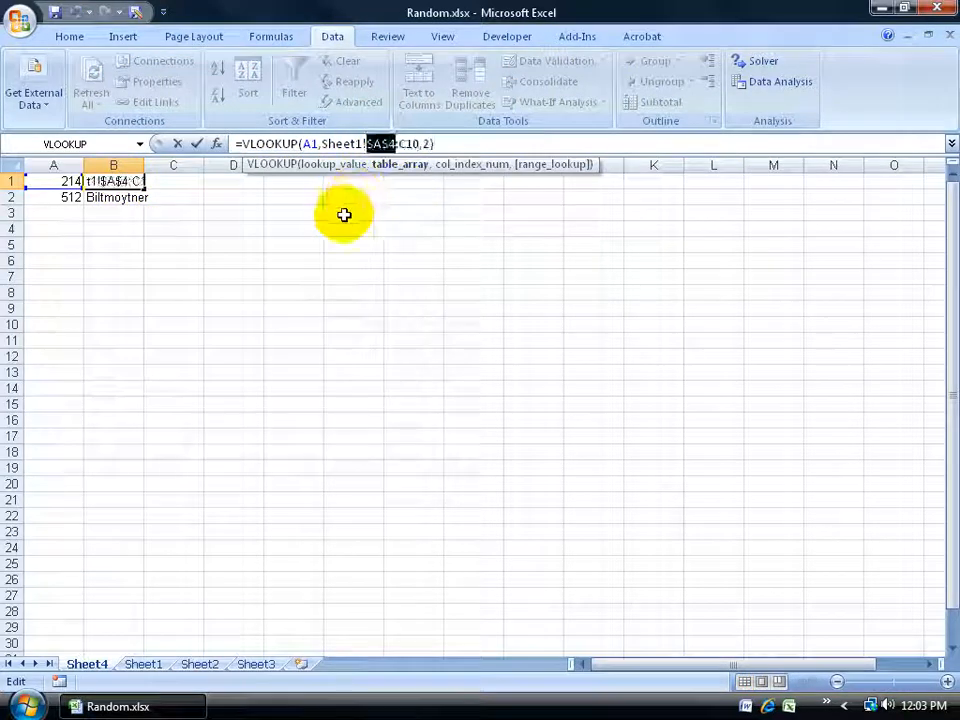
{"action": "left_click", "coordinate": [376, 144]}
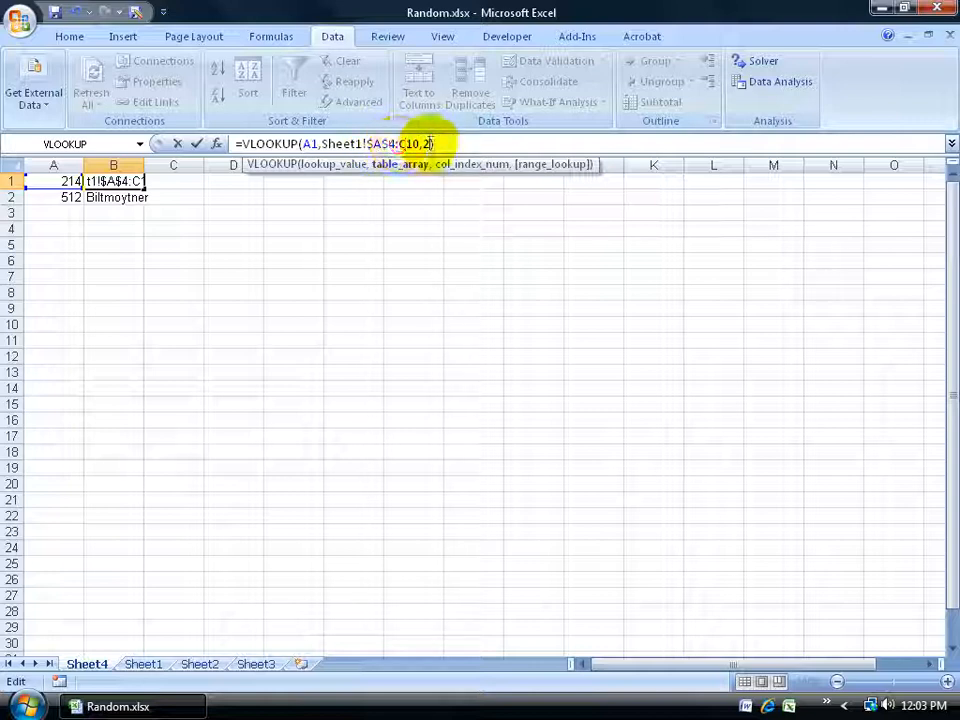
{"action": "double_click", "coordinate": [415, 143]}
{"action": "key", "text": "F4"}
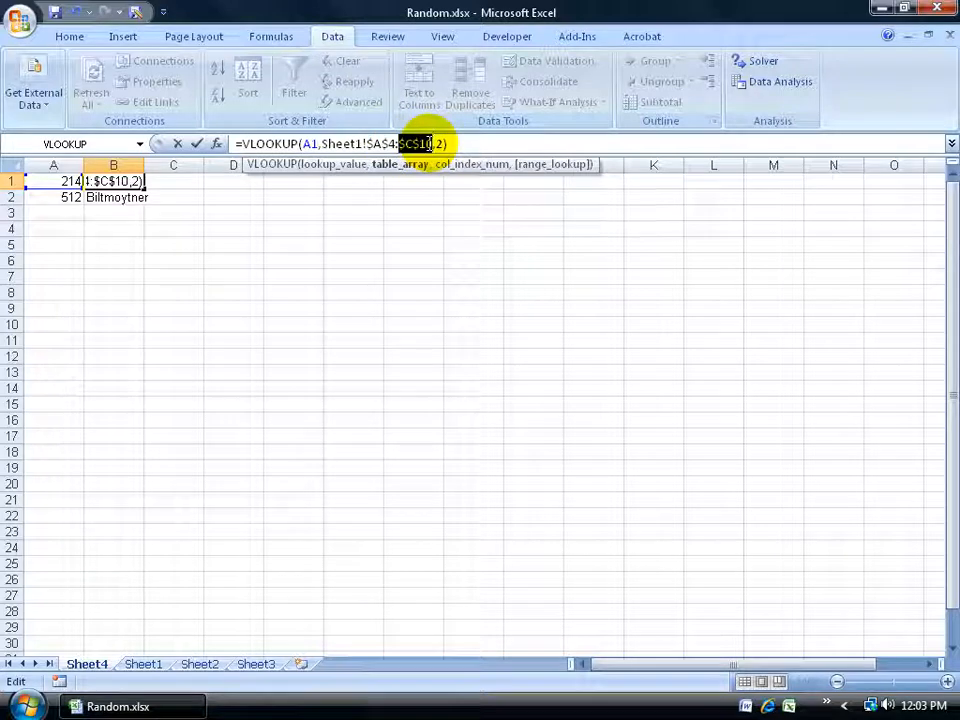
{"action": "left_click", "coordinate": [402, 143]}
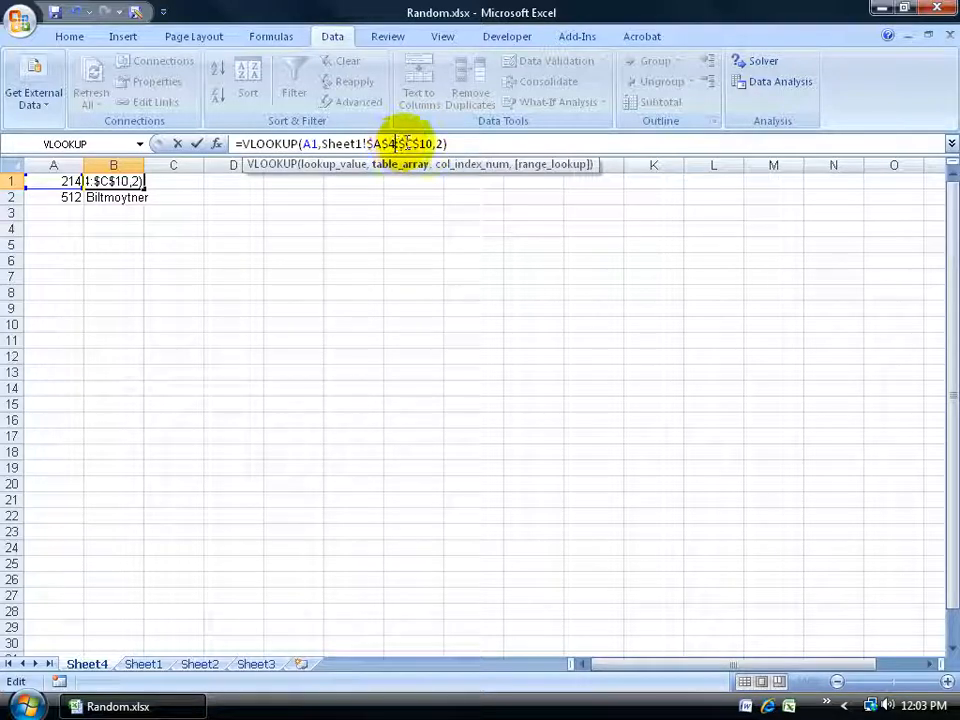
{"action": "key", "text": "Return"}
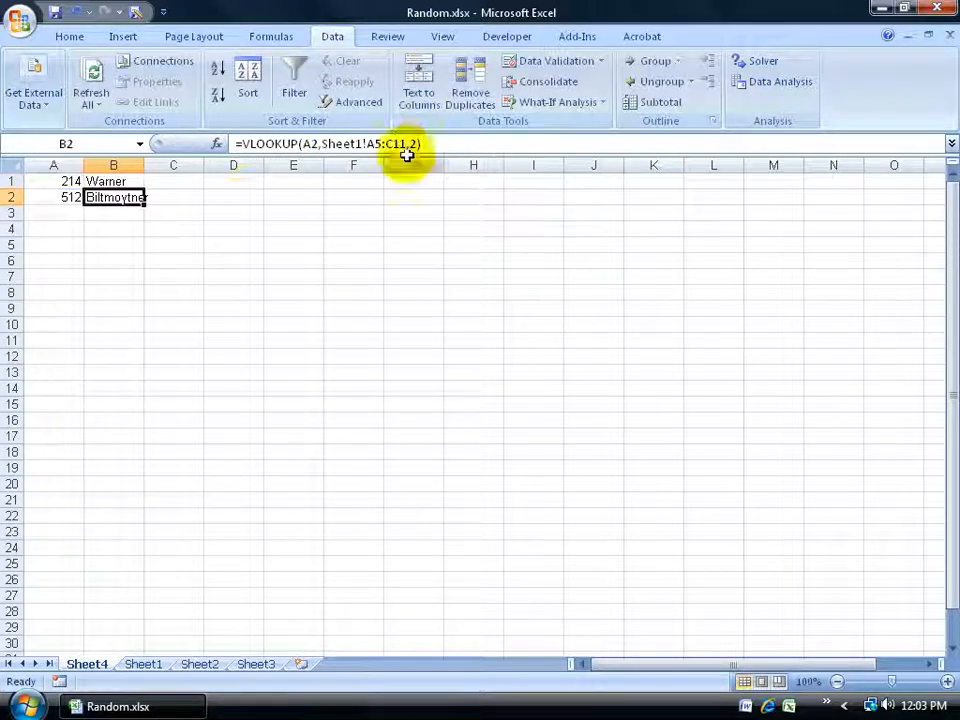
Fill the corrected VLOOKUP formula from B1 down to B2 and check the copied formula
{"action": "left_click", "coordinate": [140, 186]}
{"action": "left_click_drag", "start_coordinate": [143, 189], "coordinate": [145, 201]}
{"action": "left_click", "coordinate": [122, 196]}
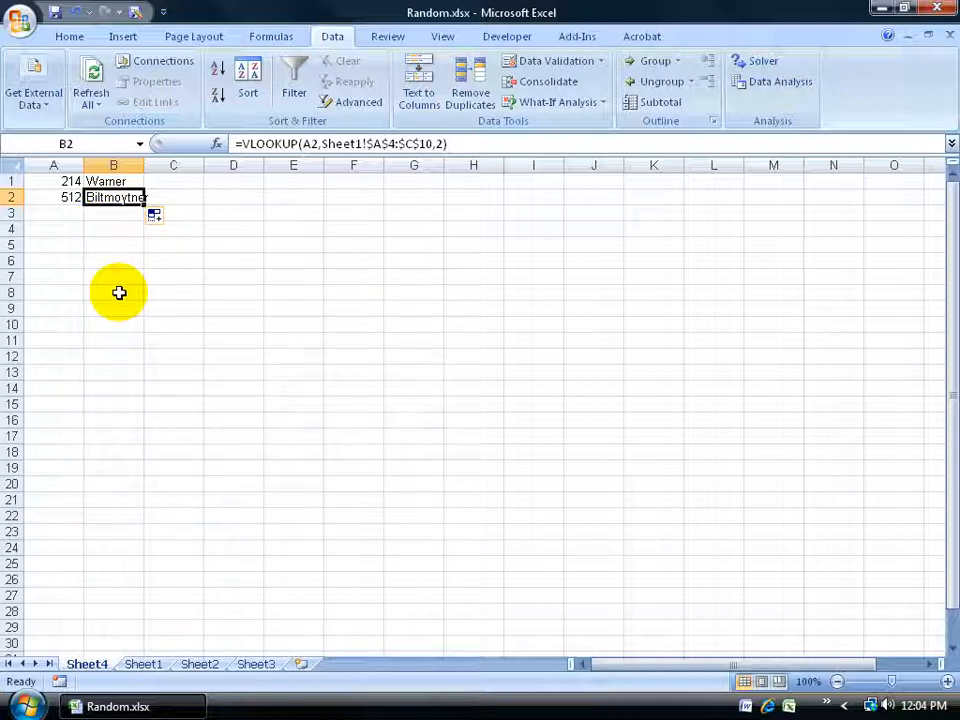
Enter the formula =RAND()<0.05 in cell D17 of Sheet1 as the random filter criterion
{"action": "left_click", "coordinate": [140, 663]}
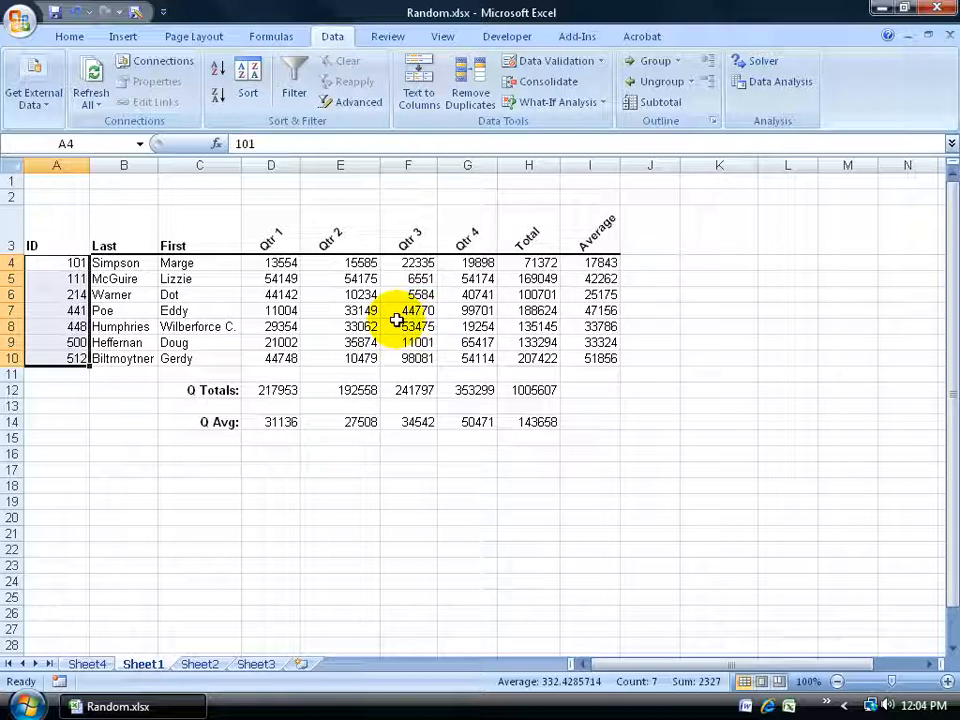
{"action": "left_click", "coordinate": [281, 471]}
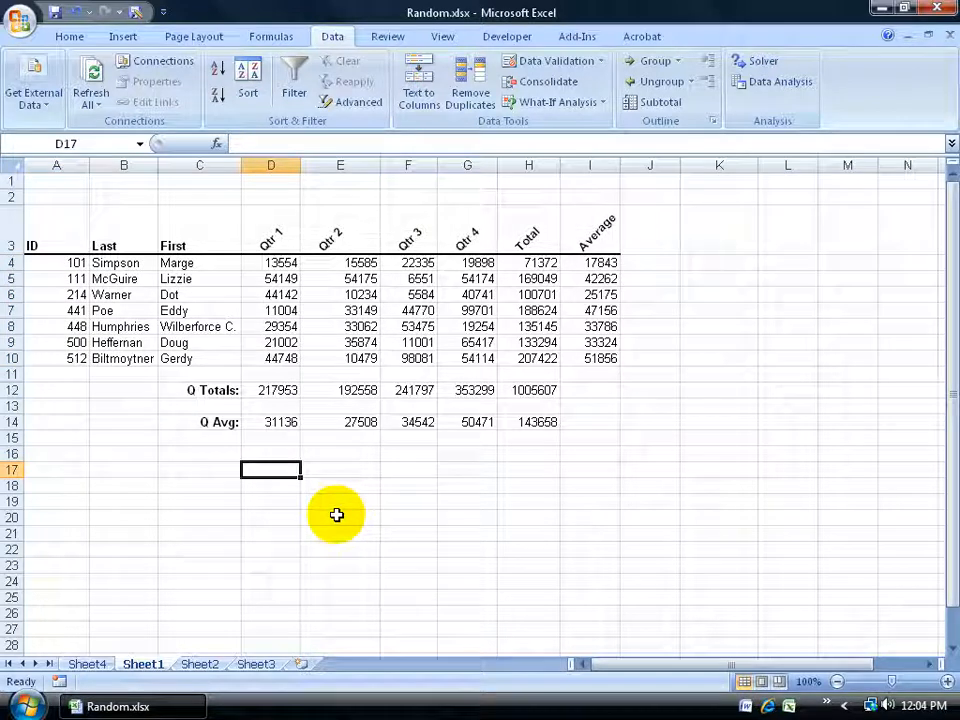
{"action": "type", "text": "=ran"}
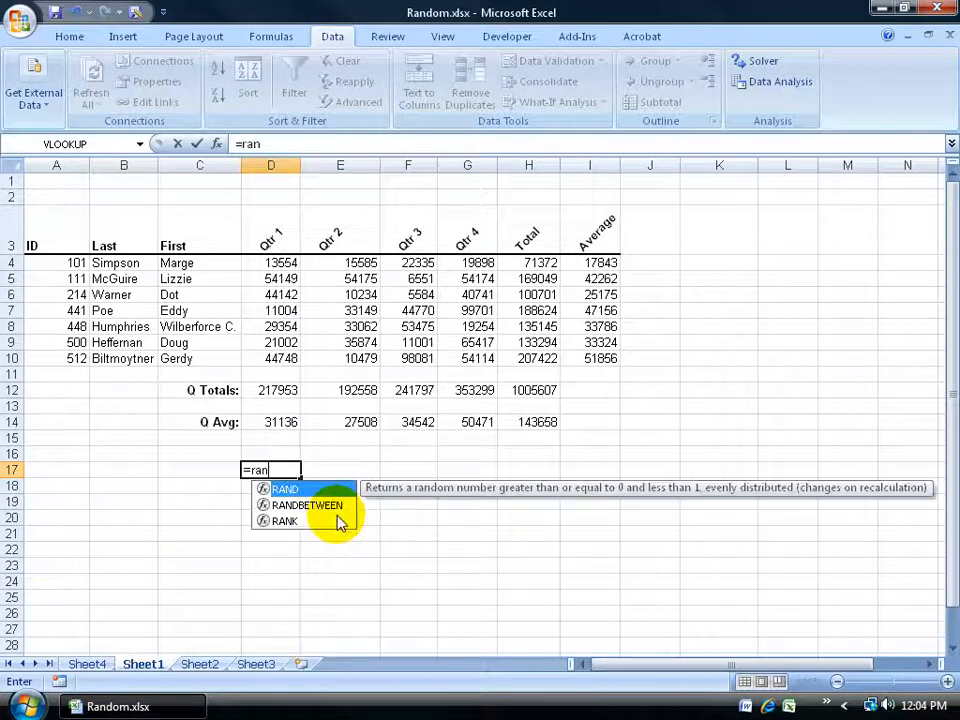
{"action": "double_click", "coordinate": [290, 490]}
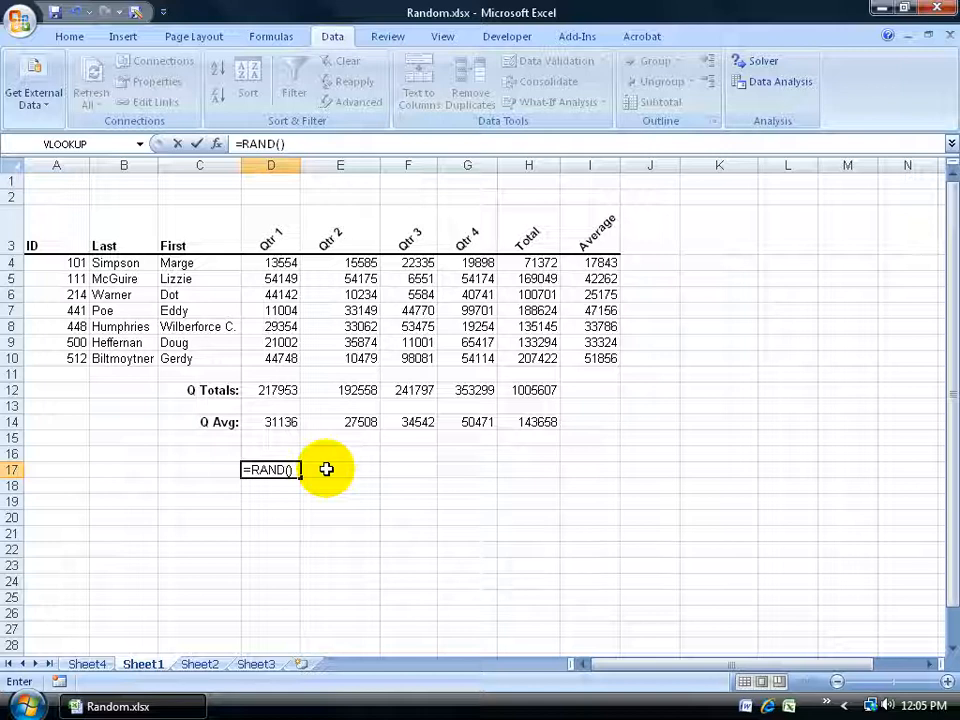
{"action": "type", "text": "<0.05"}
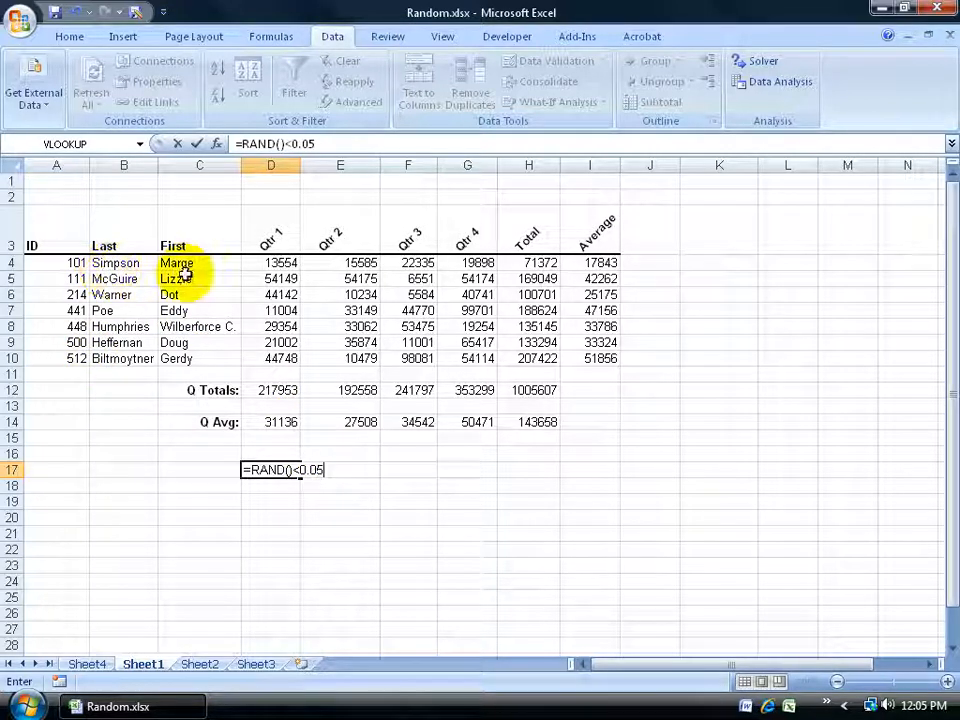
{"action": "left_click", "coordinate": [272, 488]}
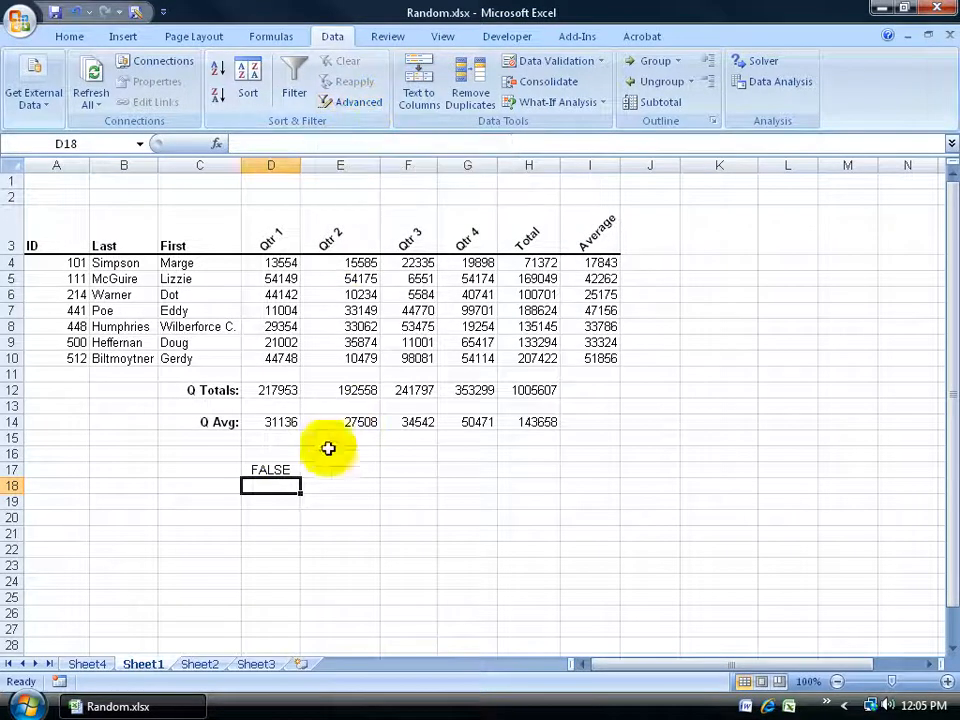
{"action": "left_click", "coordinate": [279, 469]}
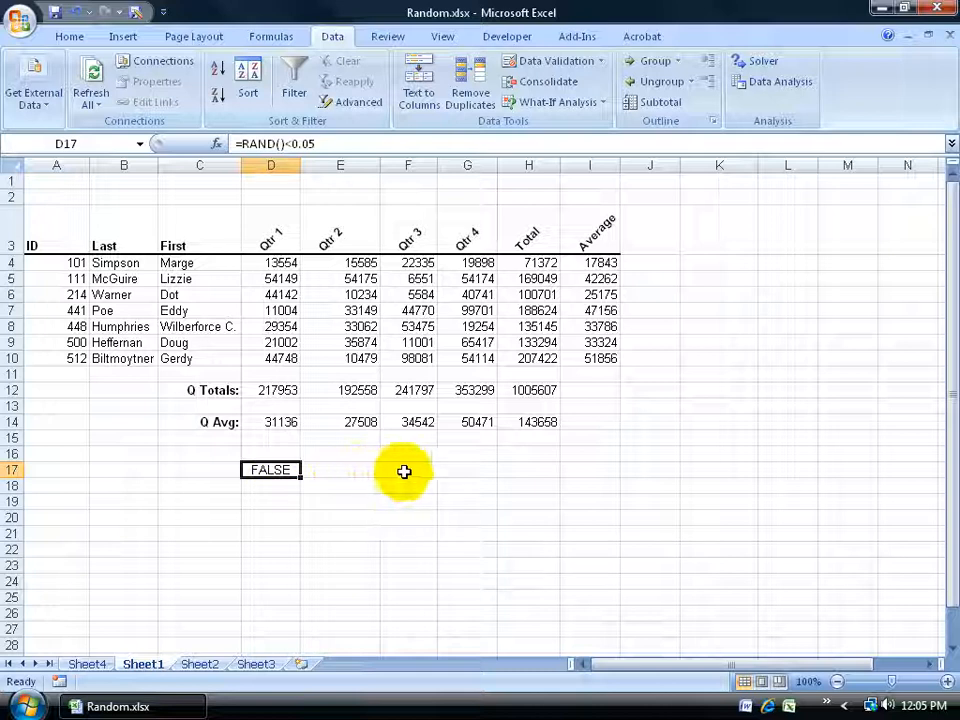
Start an Advanced Filter that copies to another location, with Sheet1!$A$4:$C$10 as the list range
{"action": "left_click", "coordinate": [432, 485]}
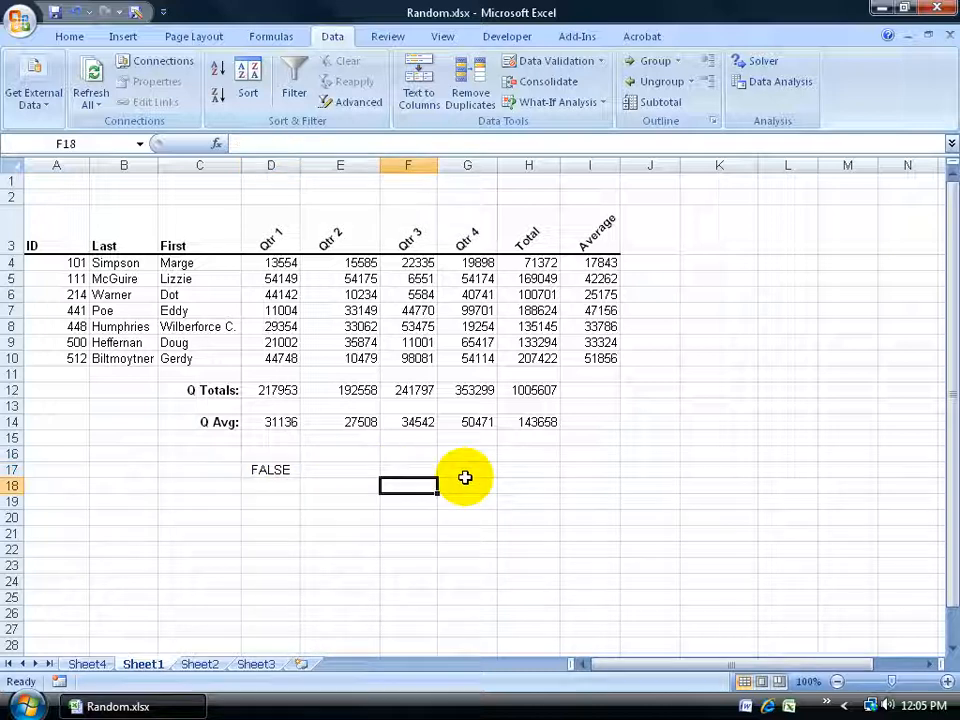
{"action": "left_click", "coordinate": [356, 102]}
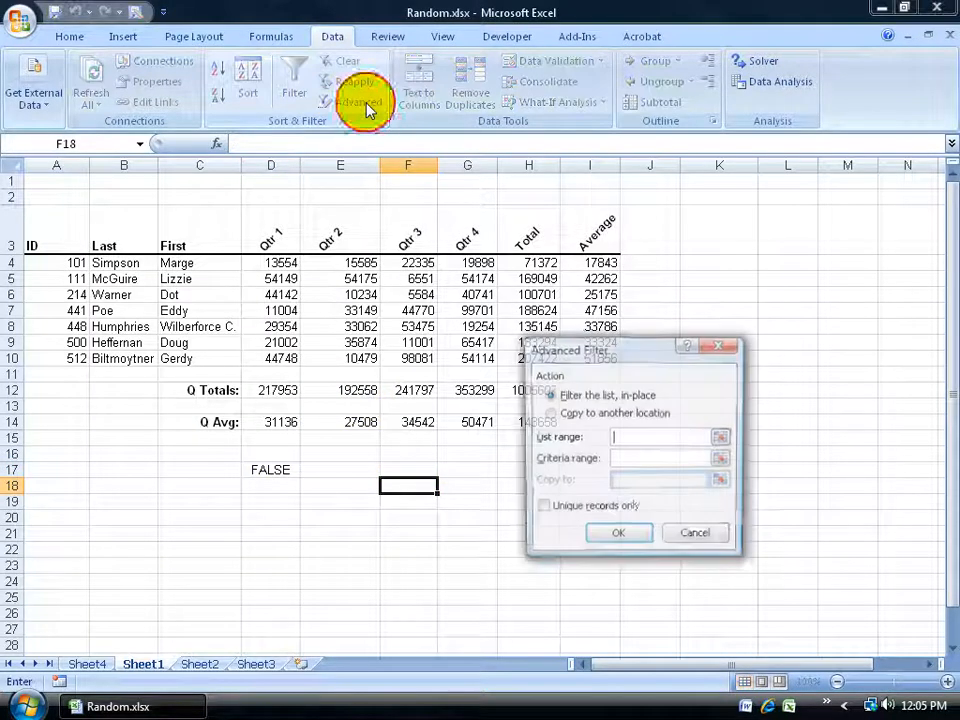
{"action": "left_click", "coordinate": [550, 413]}
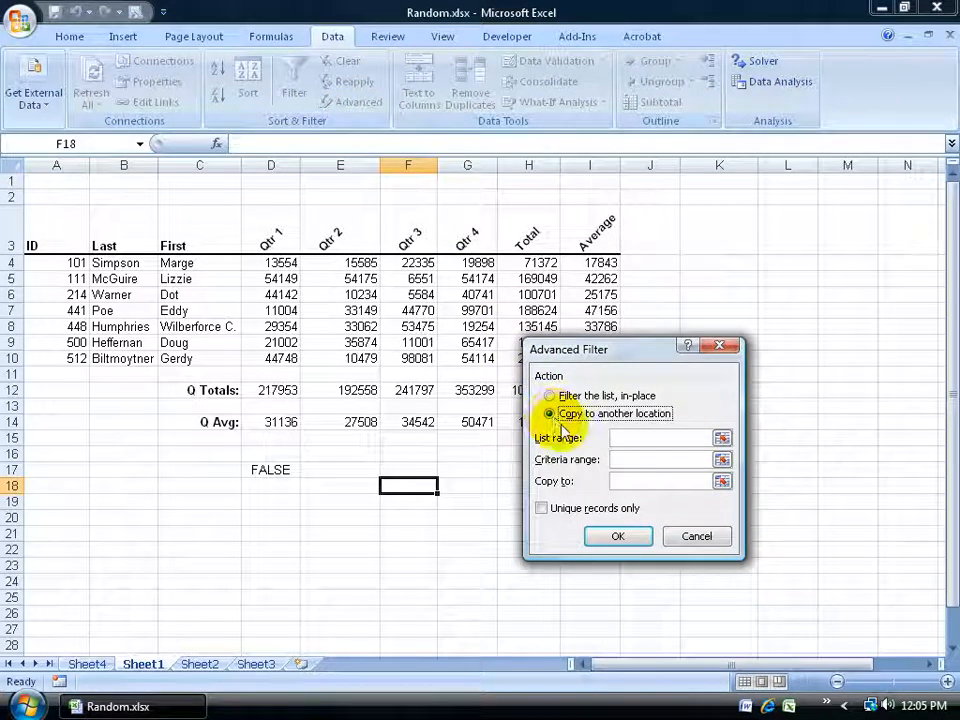
{"action": "left_click", "coordinate": [621, 437]}
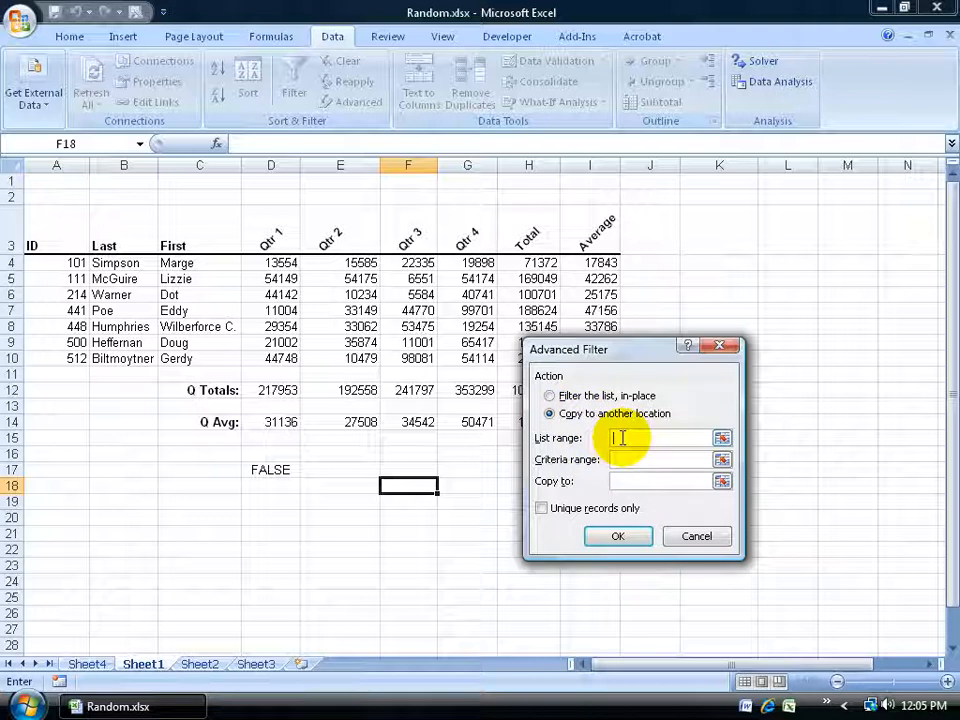
{"action": "left_click", "coordinate": [721, 437]}
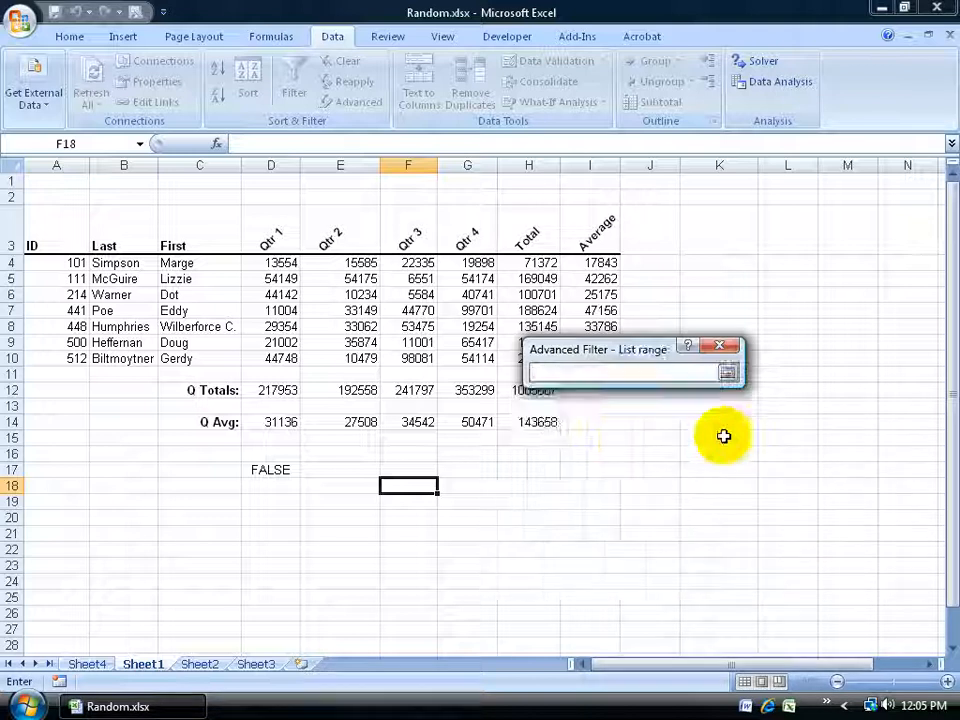
{"action": "left_click_drag", "start_coordinate": [73, 264], "coordinate": [174, 360]}
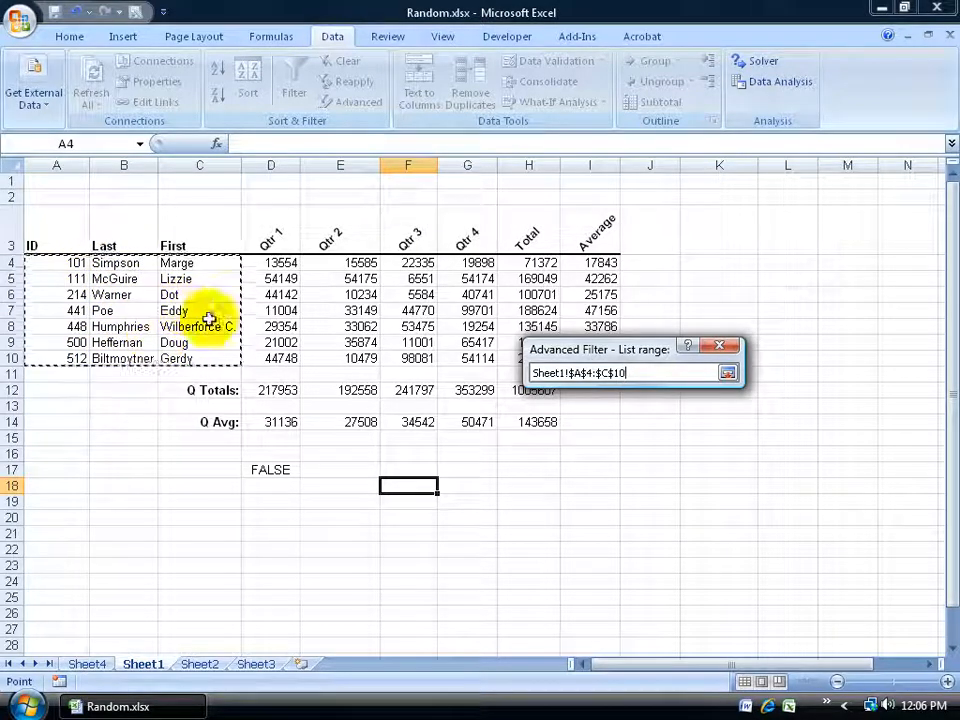
{"action": "left_click", "coordinate": [727, 373]}
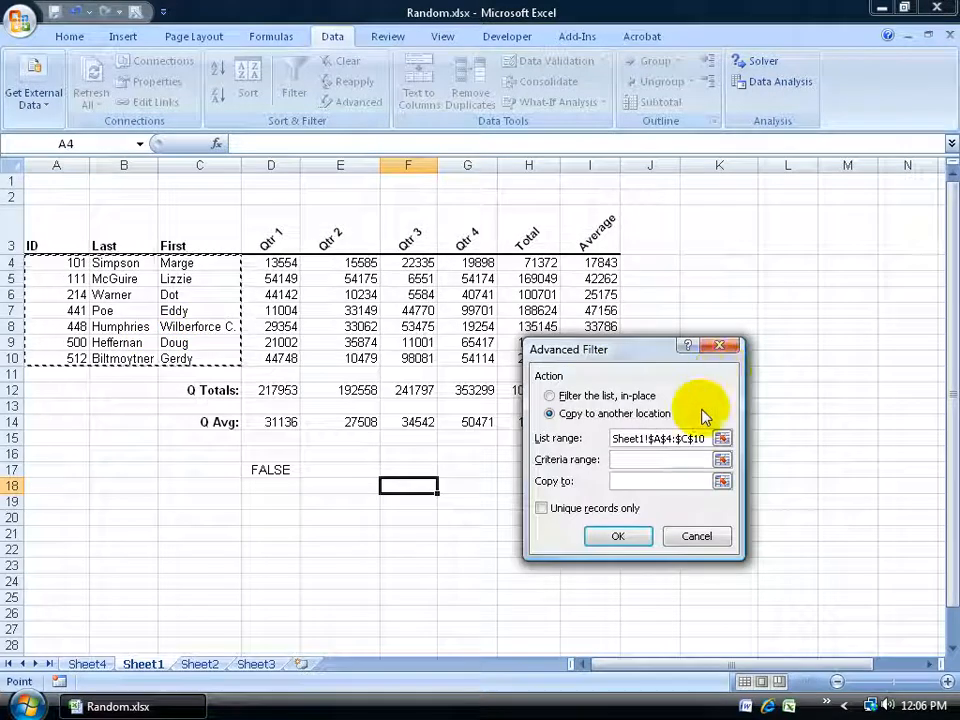
Set the filter's criteria range to D16:D17, including the blank cell above the RAND formula
{"action": "left_click", "coordinate": [659, 459]}
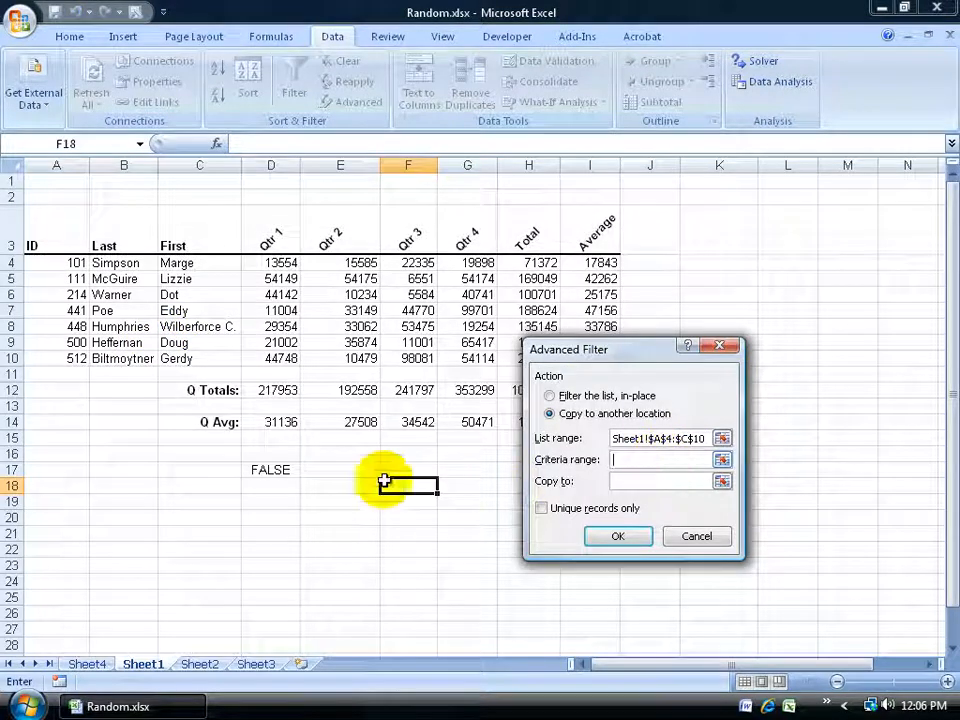
{"action": "left_click", "coordinate": [281, 468]}
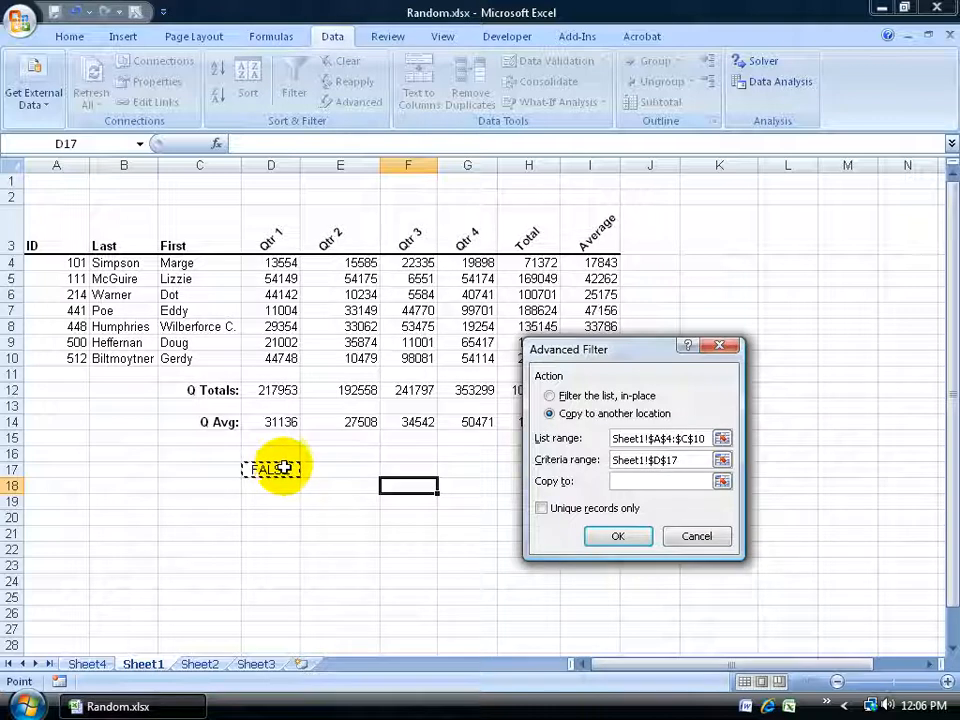
{"action": "left_click", "coordinate": [288, 452]}
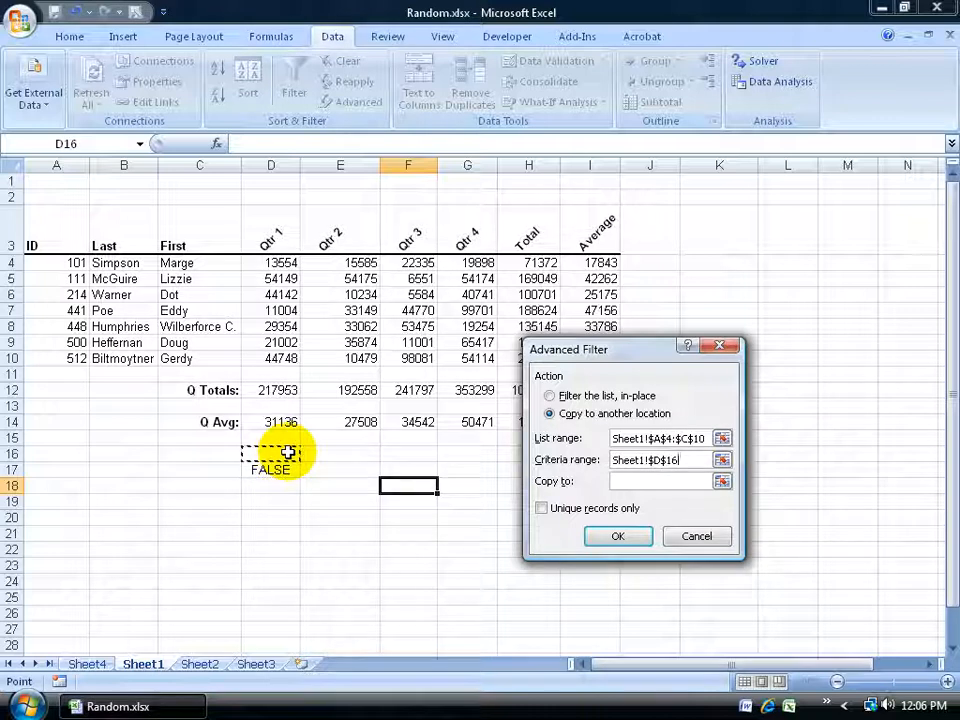
{"action": "left_click_drag", "start_coordinate": [287, 452], "coordinate": [285, 465]}
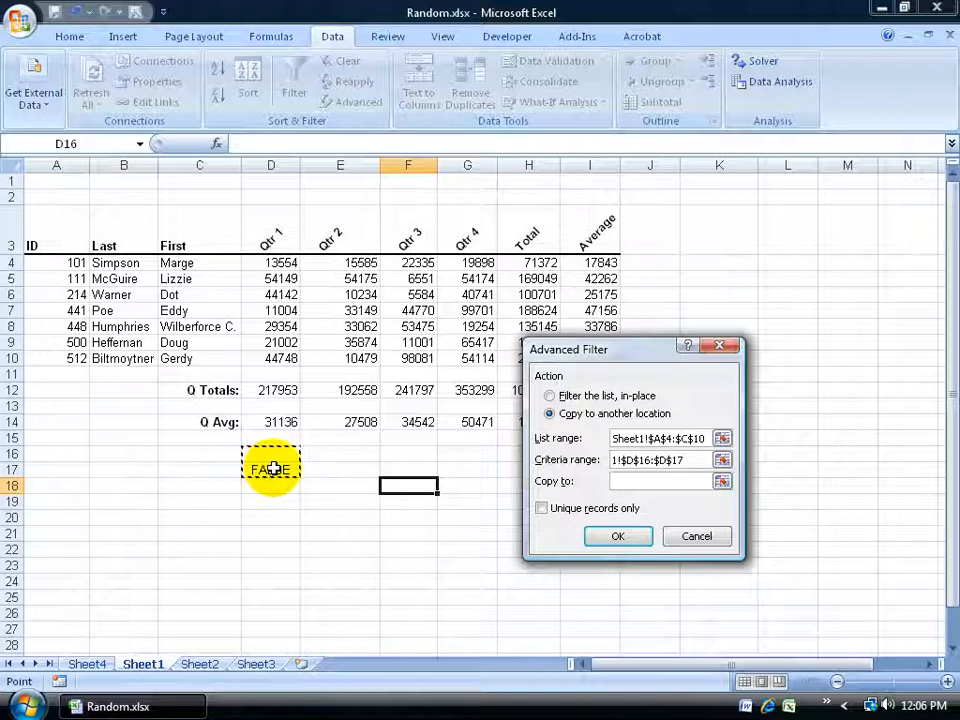
Set the filter's copy destination to cell G19 and run the filter
{"action": "left_click", "coordinate": [620, 481]}
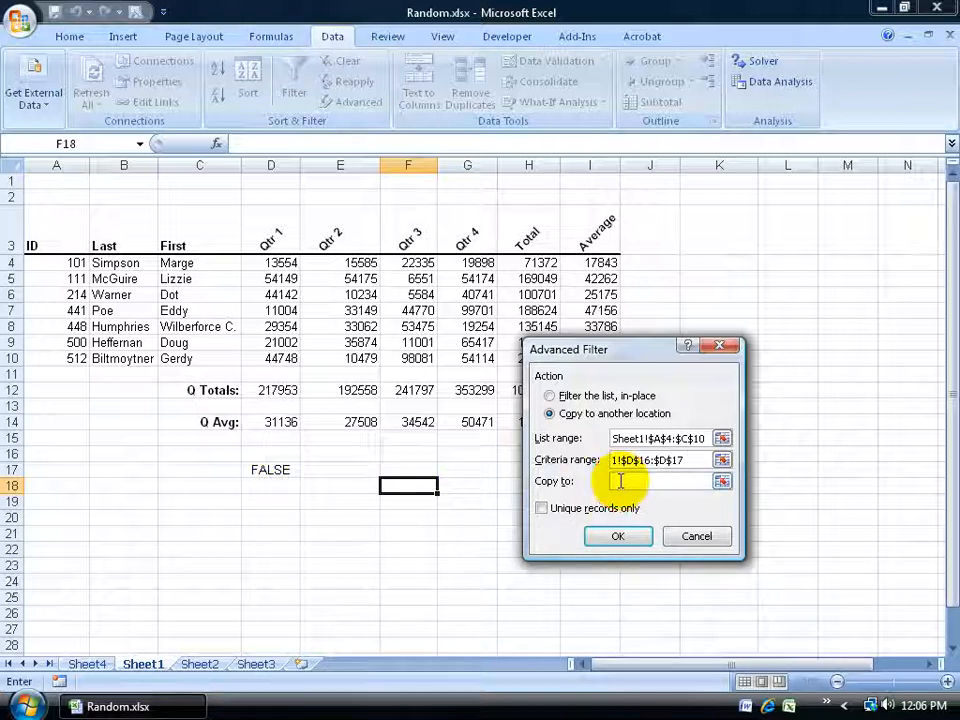
{"action": "left_click", "coordinate": [471, 502]}
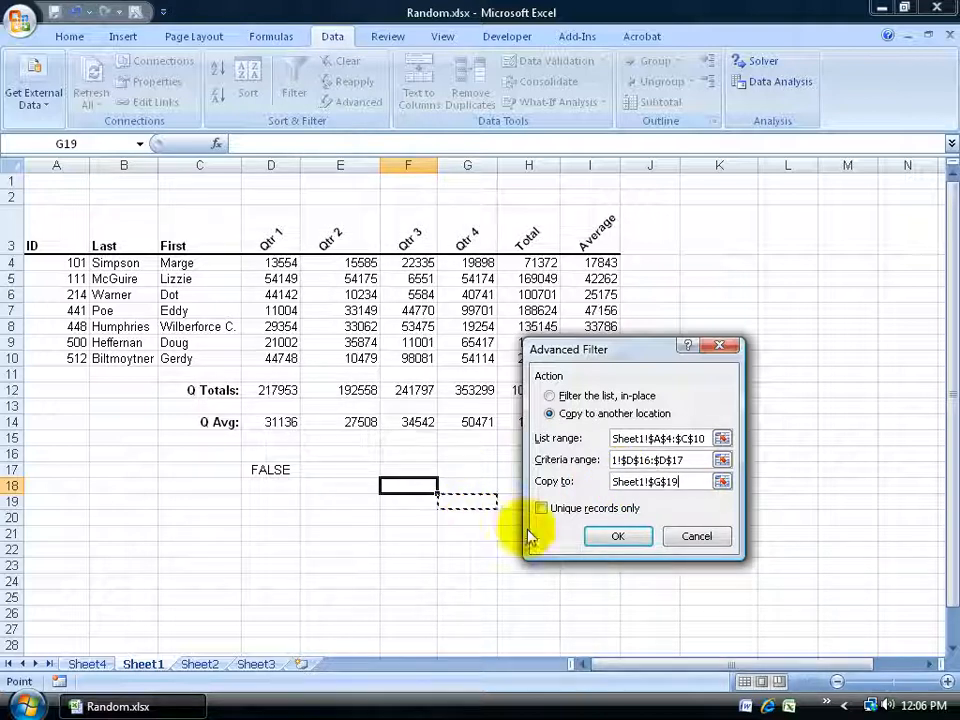
{"action": "left_click", "coordinate": [617, 536]}
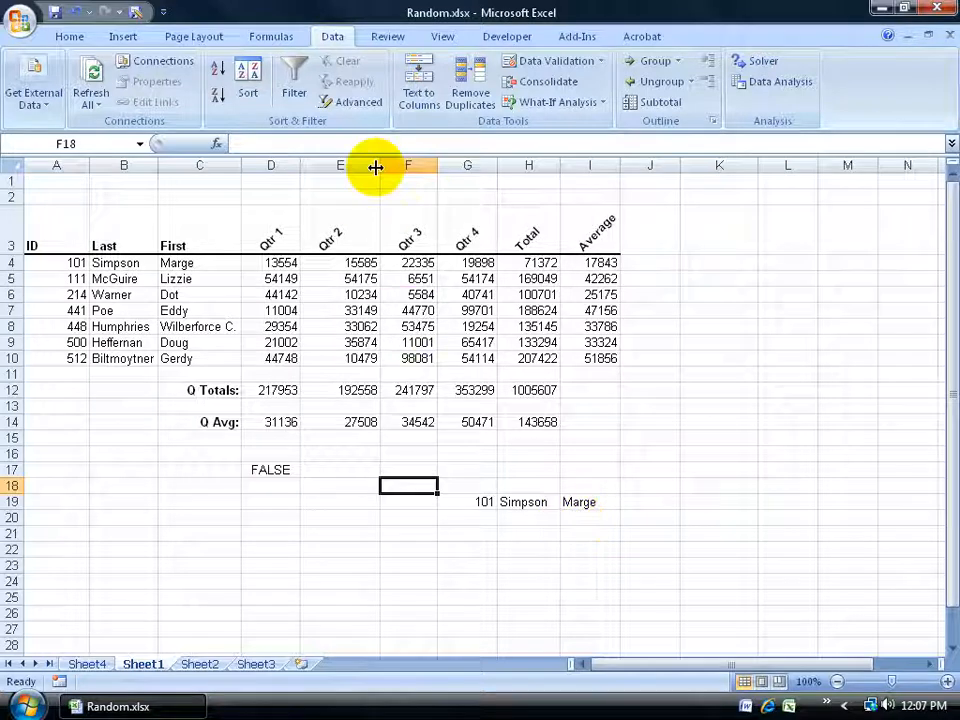
Change the criterion formula in D17 to =RAND()<0.5
{"action": "left_click", "coordinate": [271, 469]}
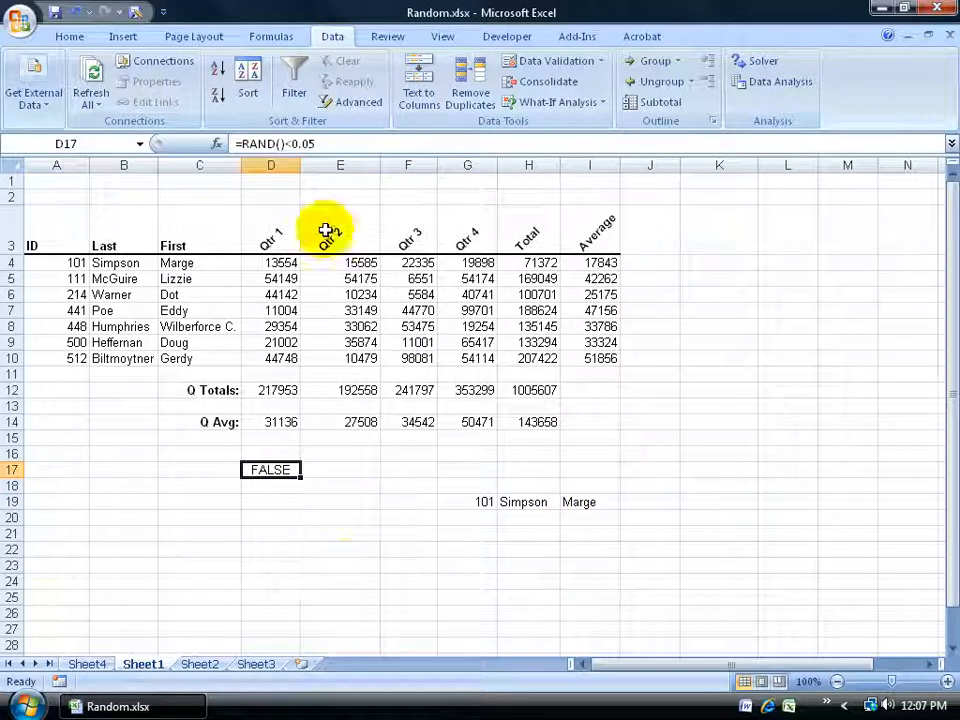
{"action": "left_click_drag", "start_coordinate": [316, 144], "coordinate": [305, 144]}
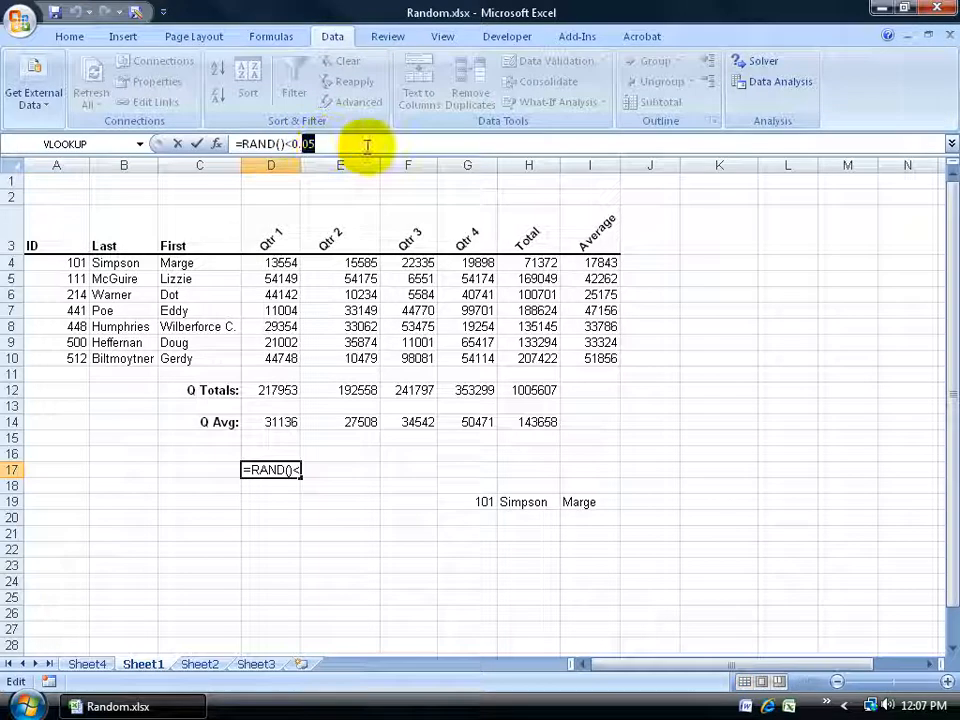
{"action": "type", "text": "5"}
{"action": "key", "text": "Return"}
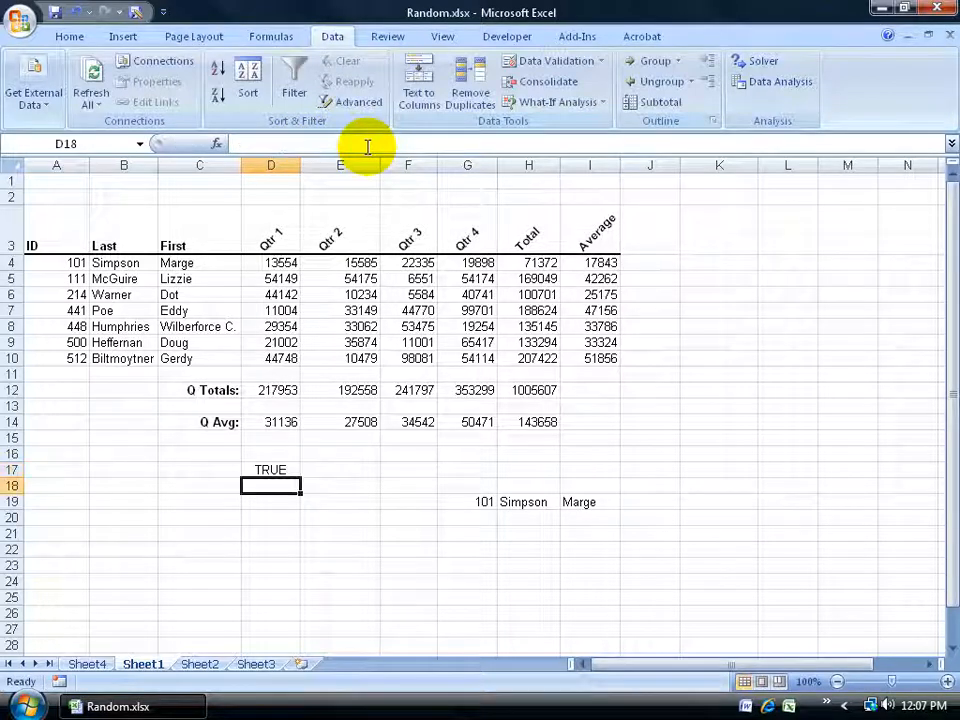
Clear the previously extracted record from G19:I19 and select G19
{"action": "left_click_drag", "start_coordinate": [461, 484], "coordinate": [612, 512]}
{"action": "key", "text": "Delete"}
{"action": "left_click", "coordinate": [467, 501]}
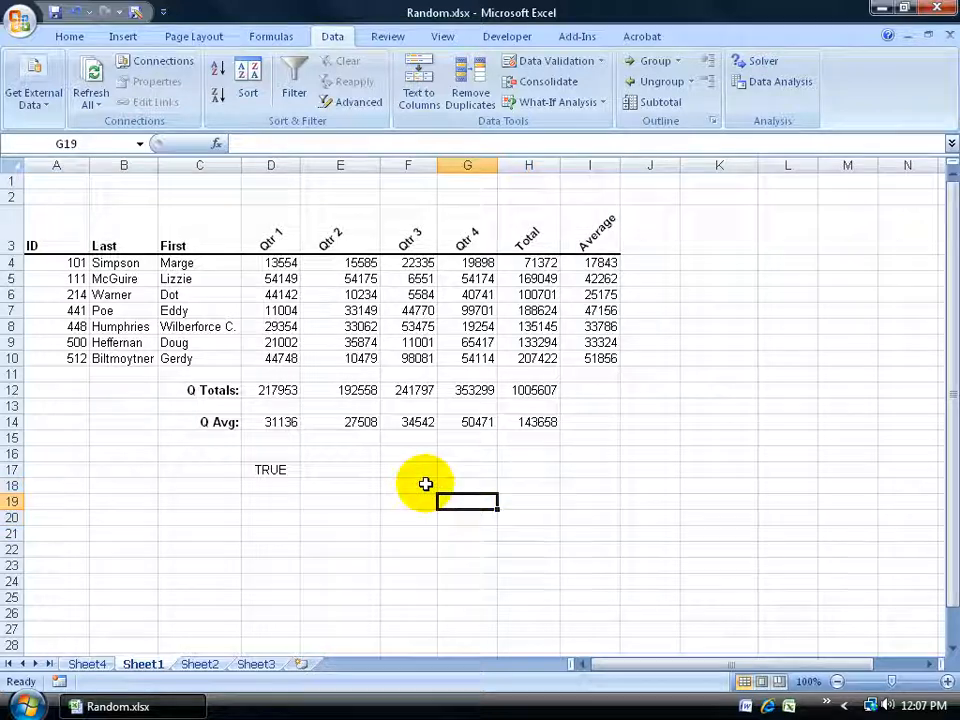
Rerun the Advanced Filter, copying to G19:I19 with the same list and criteria ranges, and check the formula in D17
{"action": "left_click", "coordinate": [349, 103]}
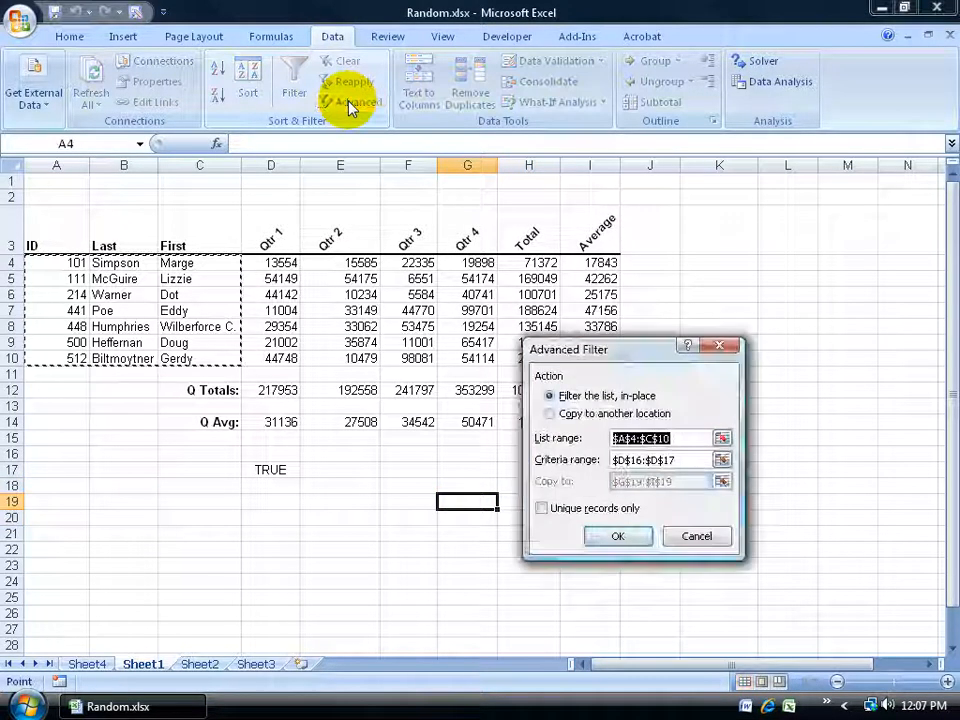
{"action": "left_click", "coordinate": [556, 416]}
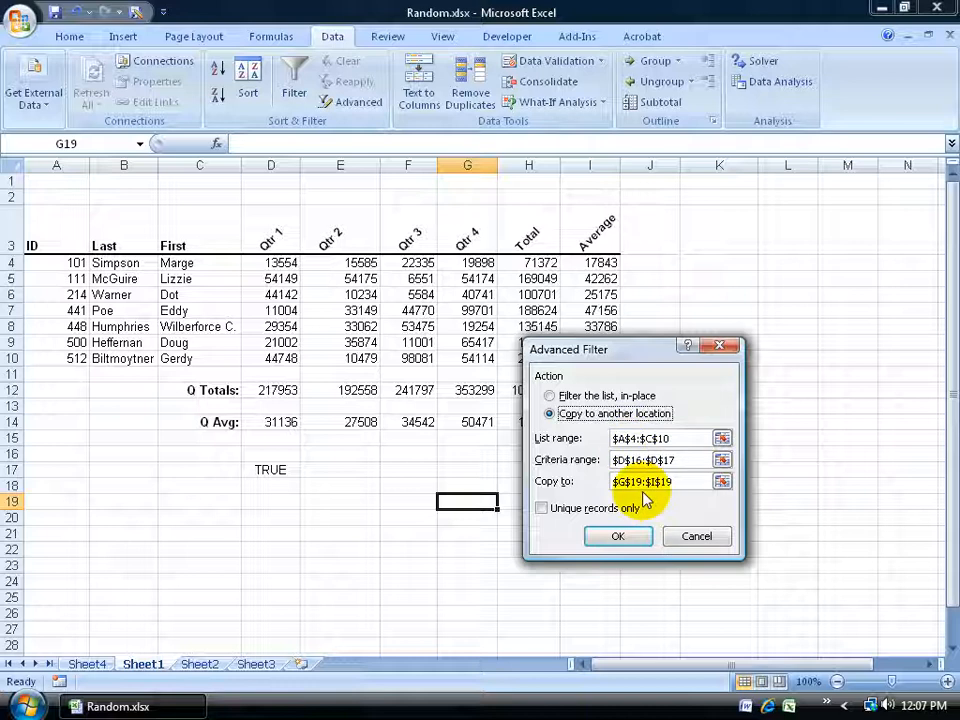
{"action": "left_click", "coordinate": [618, 536]}
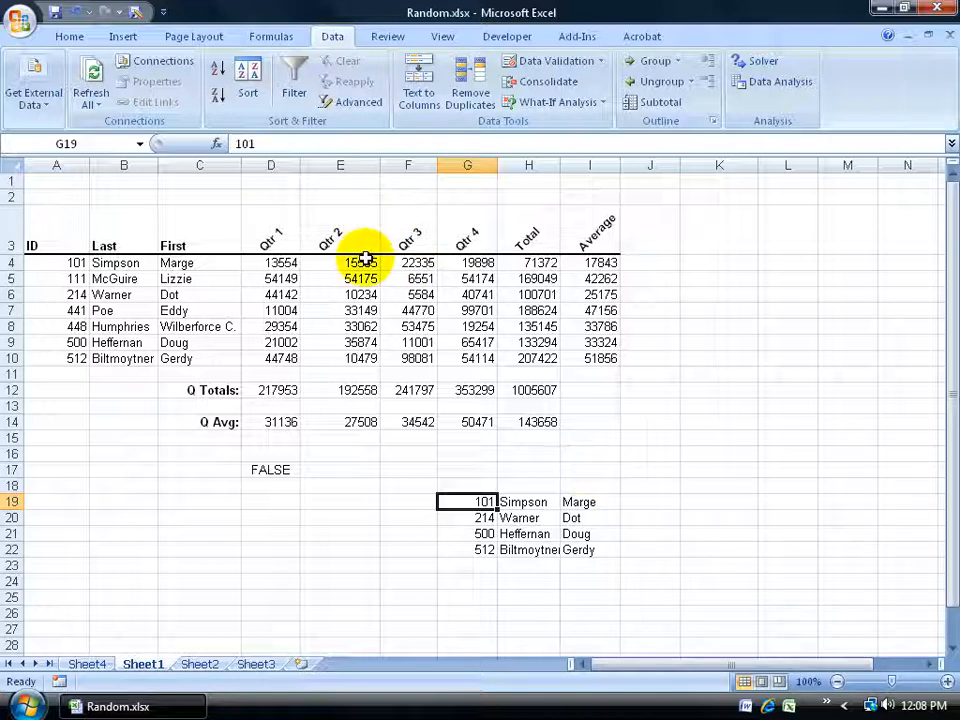
{"action": "left_click", "coordinate": [273, 468]}
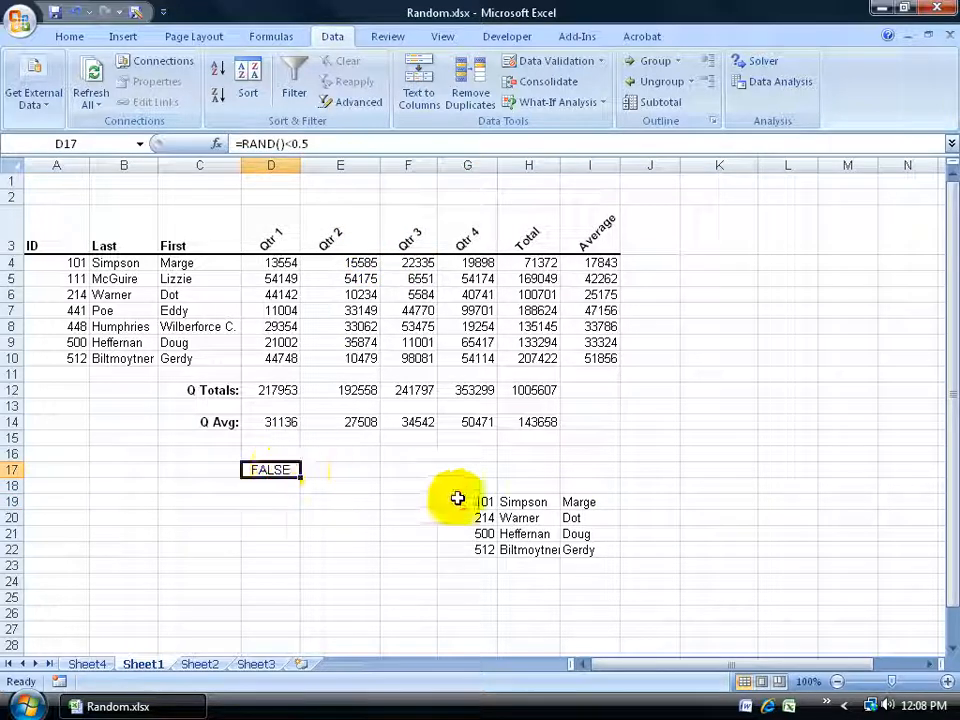